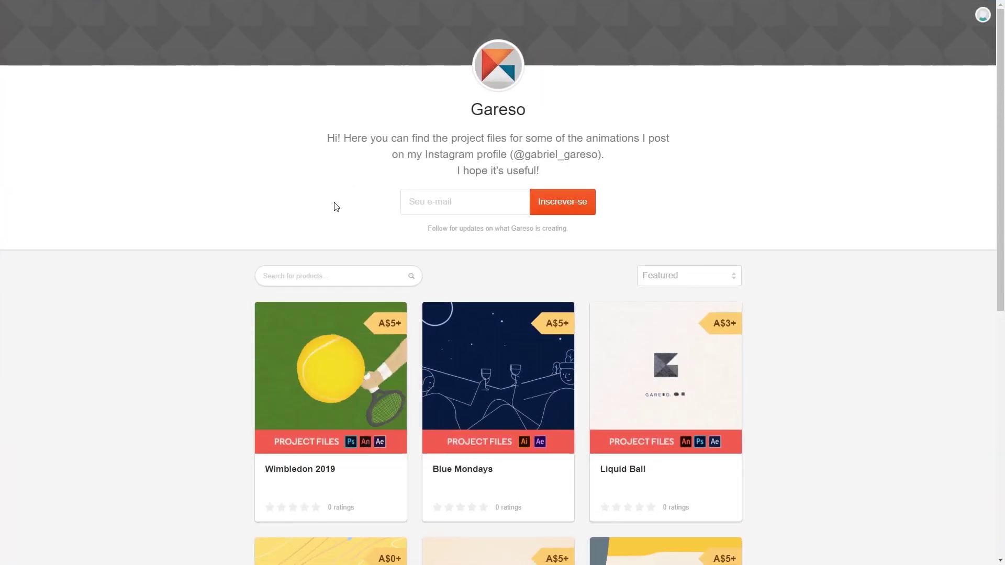
# - Open the Wimbledon 2019 product card in the Gareso Gumroad store
pyautogui.moveTo(362, 365)
pyautogui.scroll(-5, 995, 451)
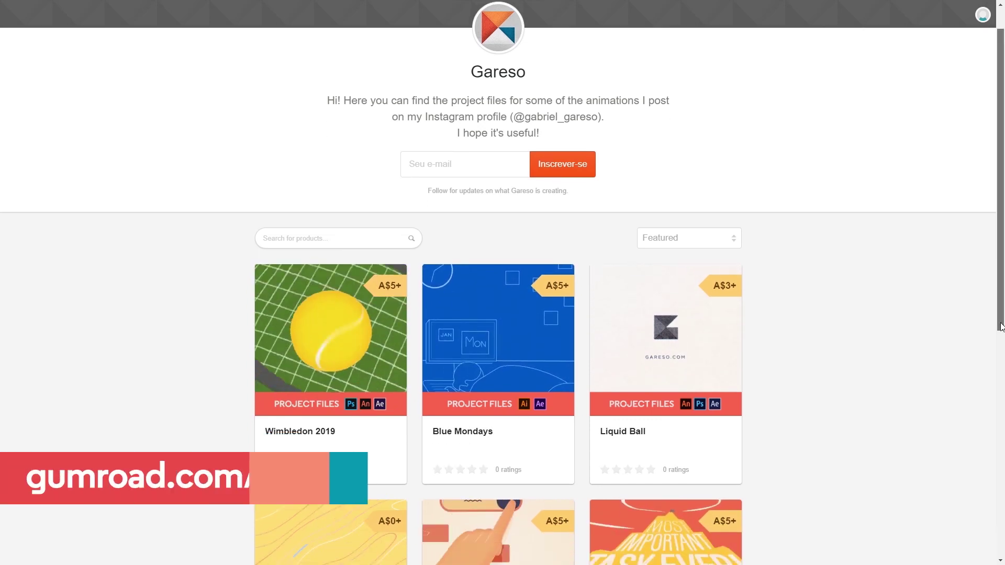
pyautogui.scroll(5, 742, 217)
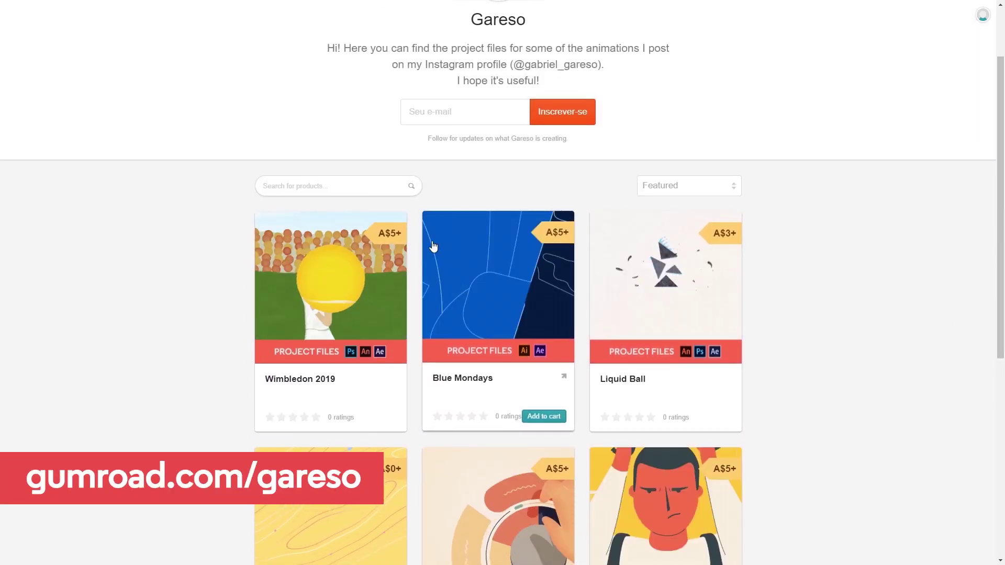
pyautogui.moveTo(372, 290)
pyautogui.click(280, 356)
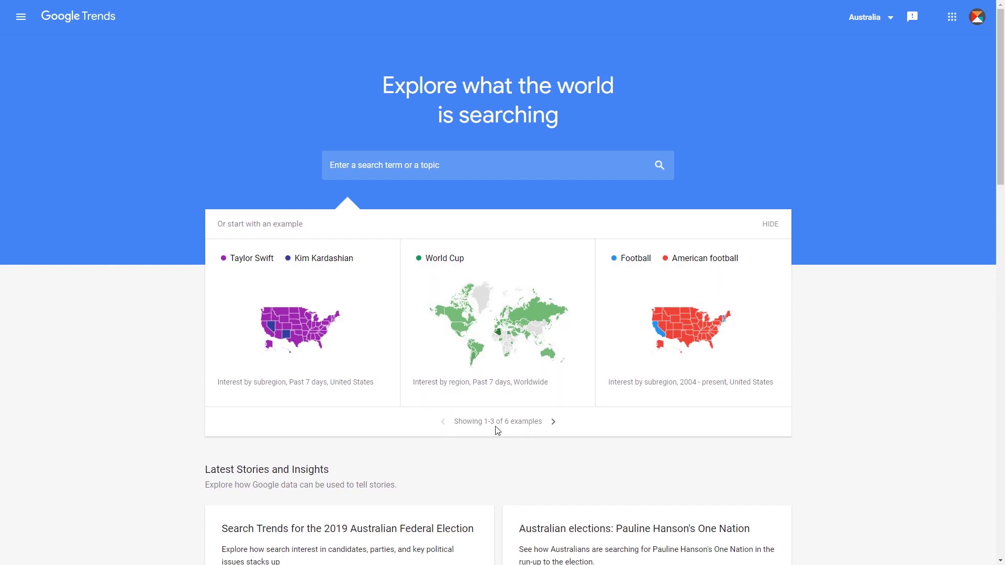
# - Set the Google Trends region to United States and open the Jackie Chan trending search
pyautogui.click(888, 21)
pyautogui.press('u')
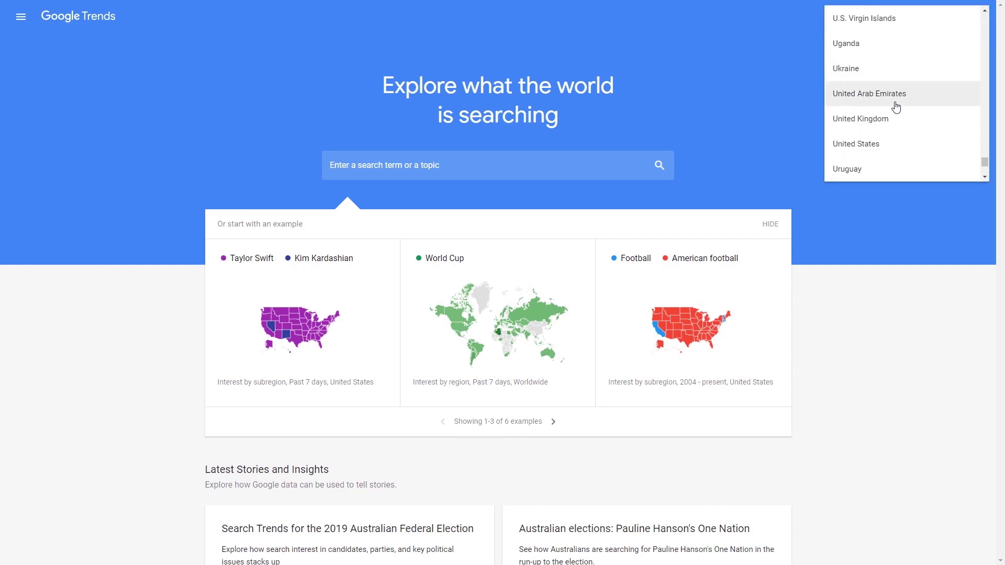
pyautogui.click(854, 143)
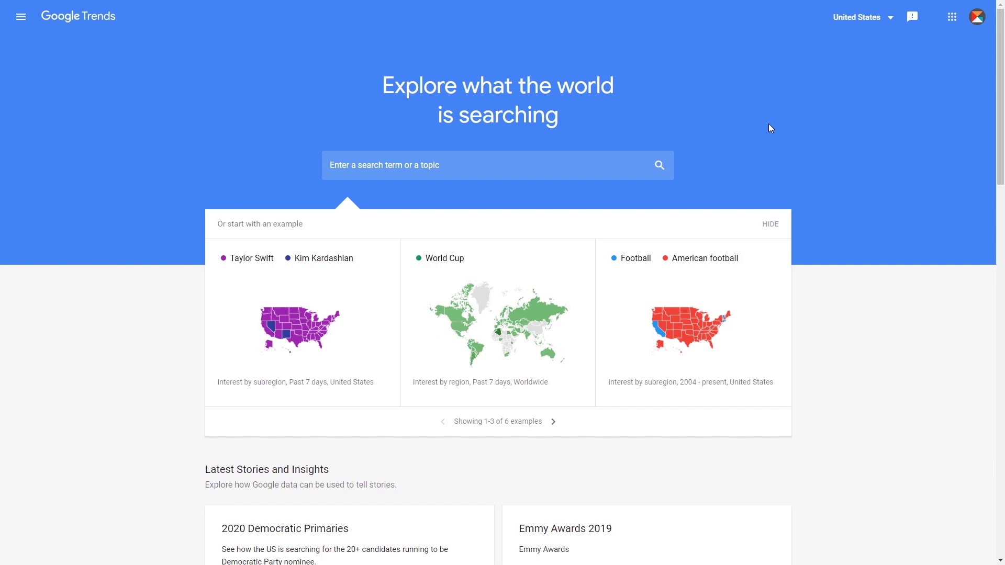
pyautogui.scroll(-12, 983, 314)
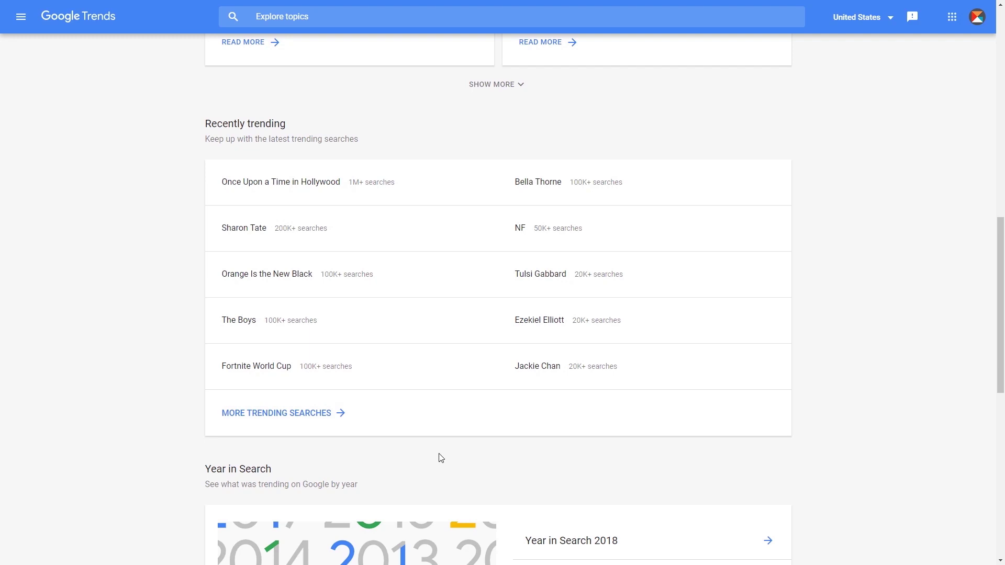
pyautogui.click(539, 371)
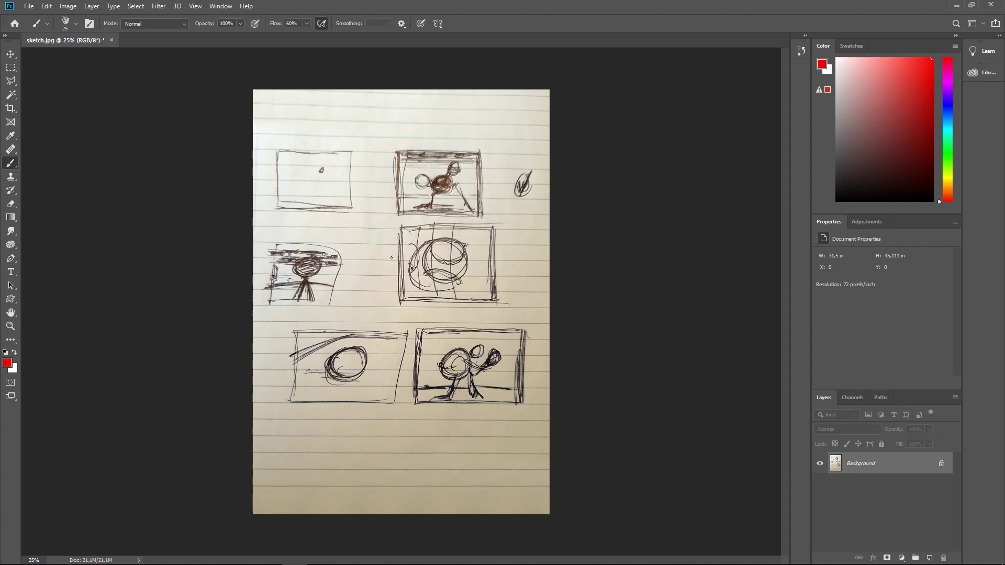
# - Draw red markup on the storyboard: an arrow, a panel grid, a circled head and a looping arrow
pyautogui.moveTo(372, 157); pyautogui.dragTo(391, 178)
pyautogui.moveTo(419, 228); pyautogui.dragTo(424, 288)
pyautogui.moveTo(435, 223); pyautogui.dragTo(437, 295)
pyautogui.moveTo(450, 226); pyautogui.dragTo(455, 295)
pyautogui.moveTo(468, 227); pyautogui.dragTo(466, 287)
pyautogui.moveTo(375, 248); pyautogui.dragTo(484, 234)
pyautogui.moveTo(407, 264)
pyautogui.mouseDown()
pyautogui.moveTo(501, 260)
pyautogui.moveTo(494, 272)
pyautogui.mouseUp()
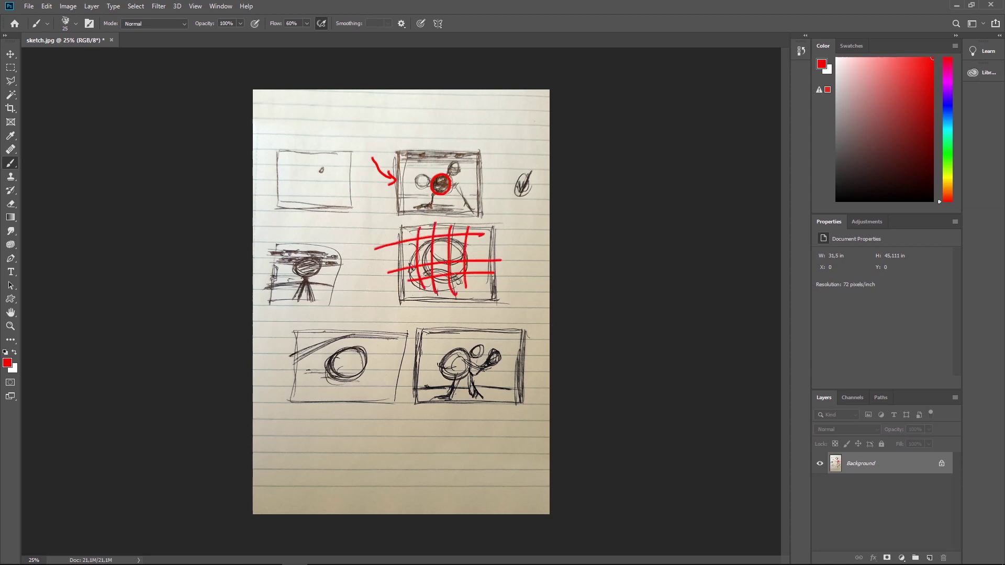
pyautogui.moveTo(309, 258); pyautogui.dragTo(317, 281)
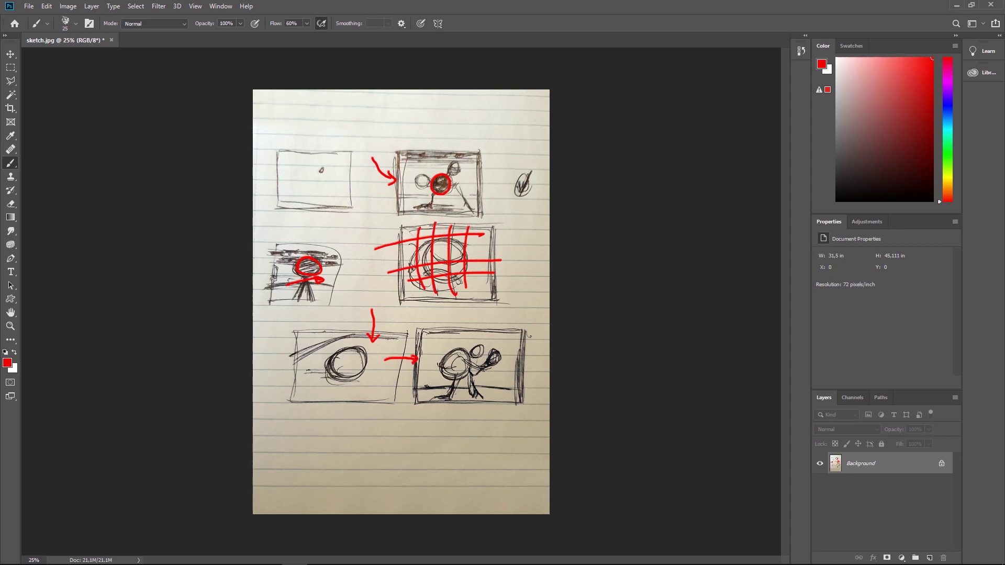
pyautogui.moveTo(556, 294)
pyautogui.mouseDown()
pyautogui.moveTo(471, 145)
pyautogui.moveTo(419, 141)
pyautogui.mouseUp()
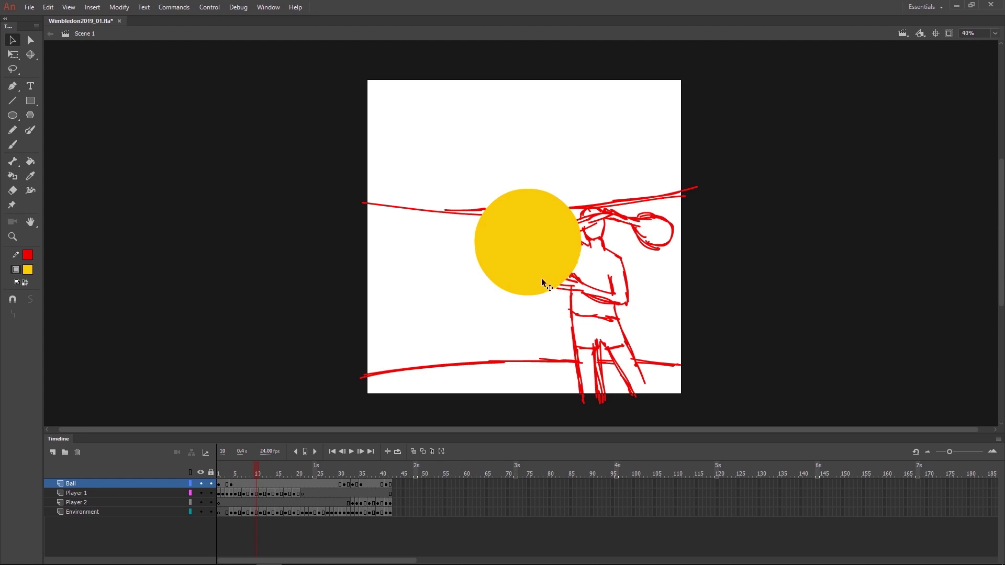
pyautogui.press('b')
pyautogui.click(254, 475)
pyautogui.moveTo(253, 477); pyautogui.dragTo(314, 475)
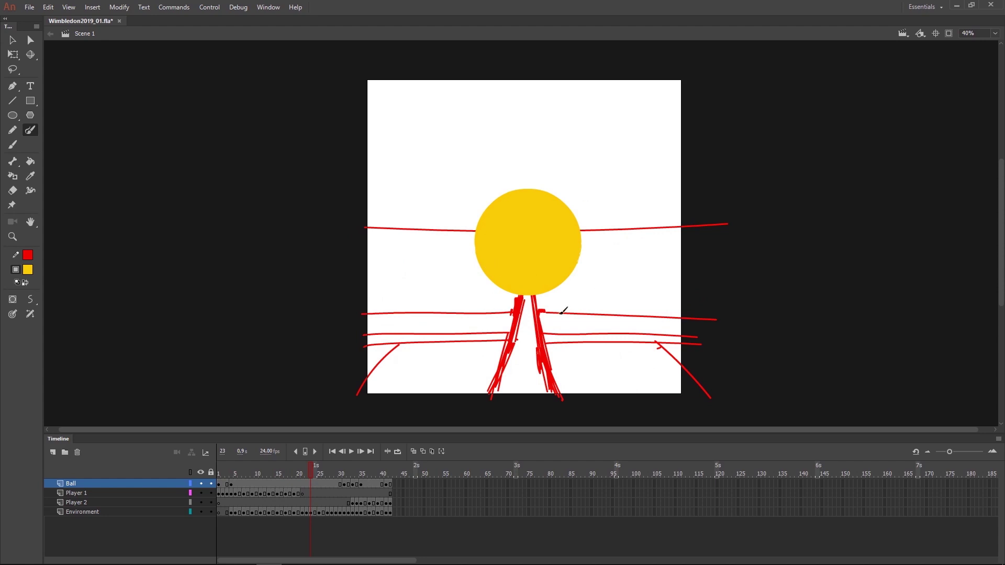
pyautogui.moveTo(309, 468)
pyautogui.mouseDown()
pyautogui.moveTo(316, 474)
pyautogui.moveTo(294, 473)
pyautogui.moveTo(306, 473)
pyautogui.mouseUp()
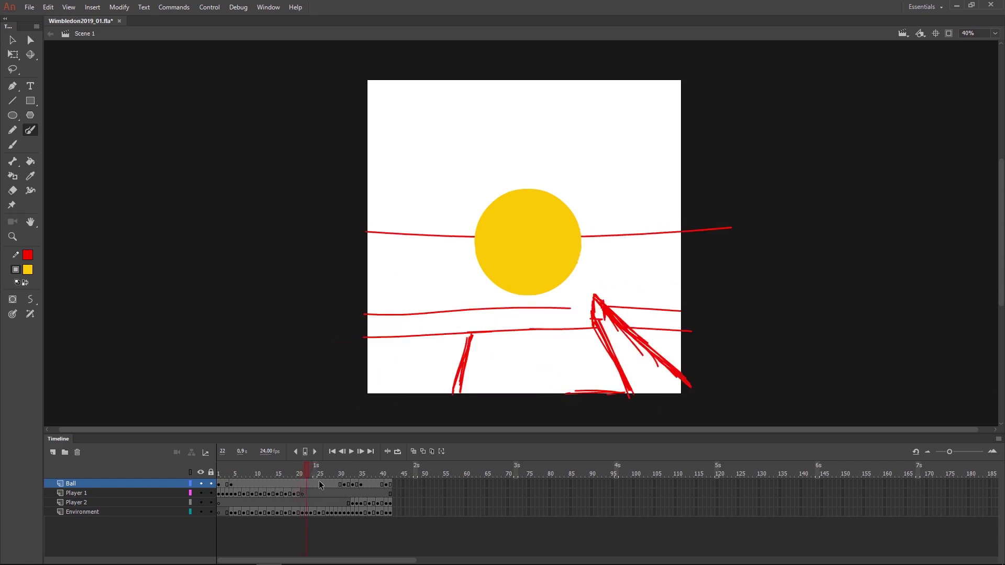
# - Select the Environment layer and scrub through its drawings from frame 27 to 32
pyautogui.click(308, 513)
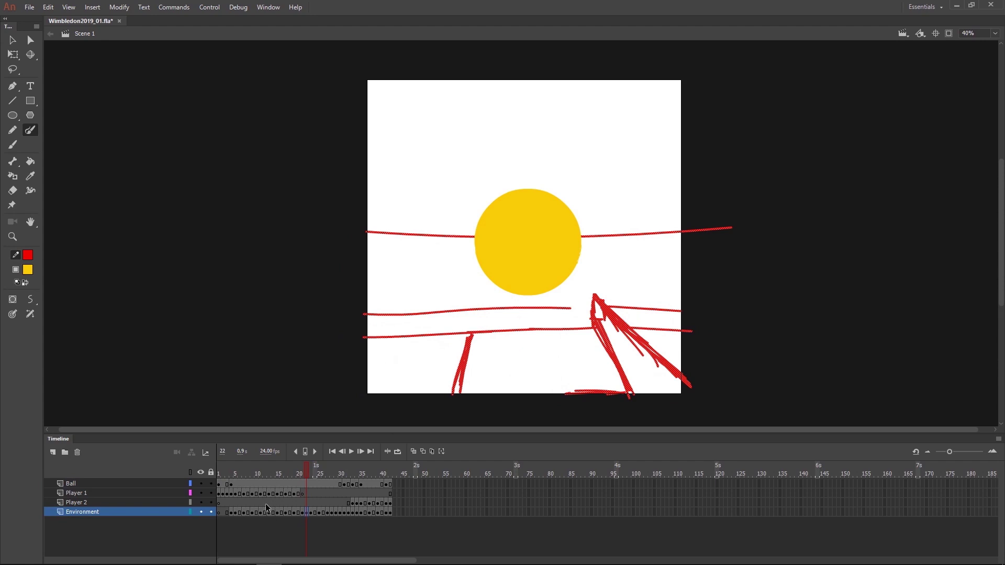
pyautogui.click(330, 510)
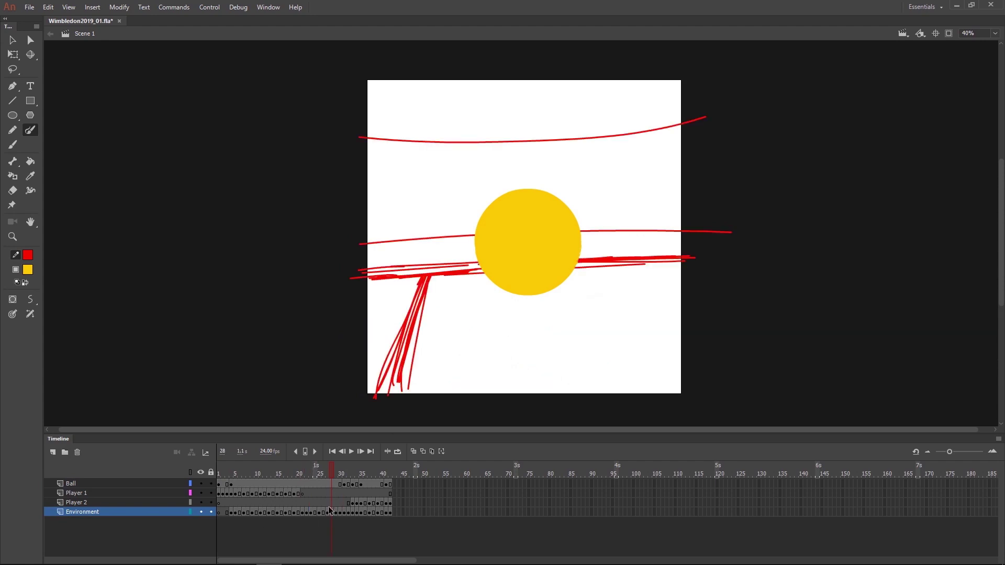
pyautogui.click(328, 475)
pyautogui.moveTo(328, 475)
pyautogui.mouseDown()
pyautogui.moveTo(351, 481)
pyautogui.moveTo(272, 467)
pyautogui.moveTo(243, 474)
pyautogui.mouseUp()
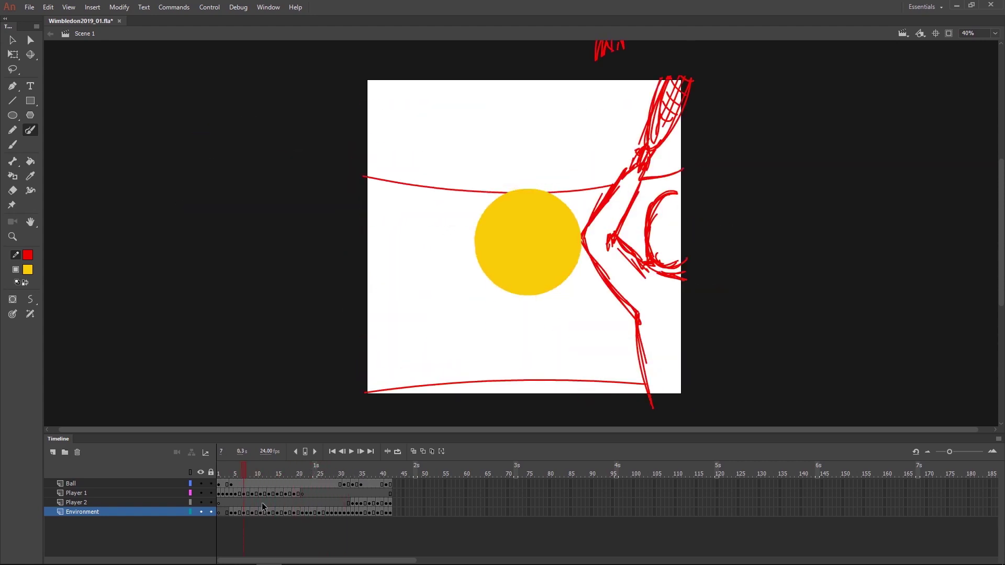
# - Enable onion skinning and paint red lines left of the ball and across the lower stage
pyautogui.click(412, 452)
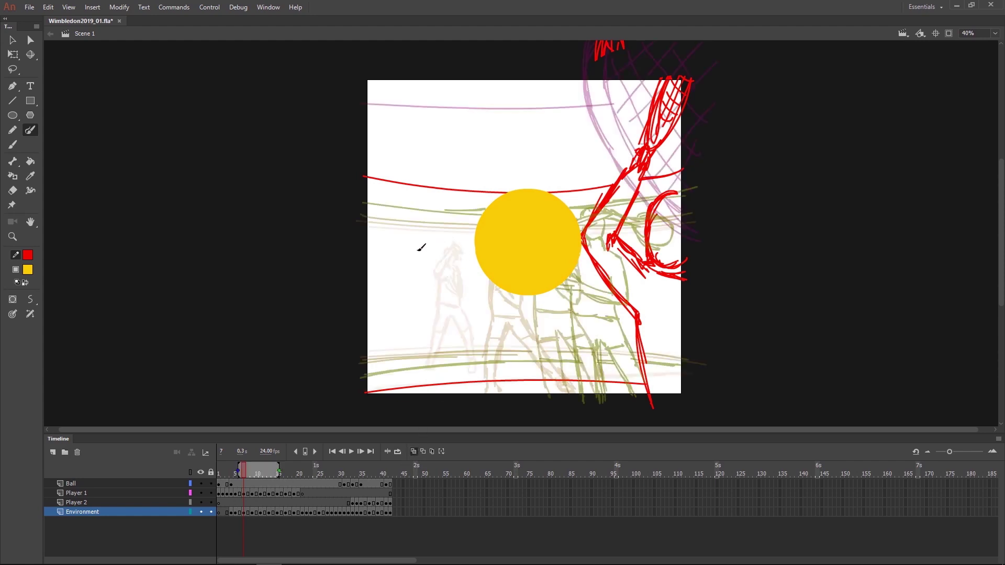
pyautogui.moveTo(420, 249); pyautogui.dragTo(620, 196)
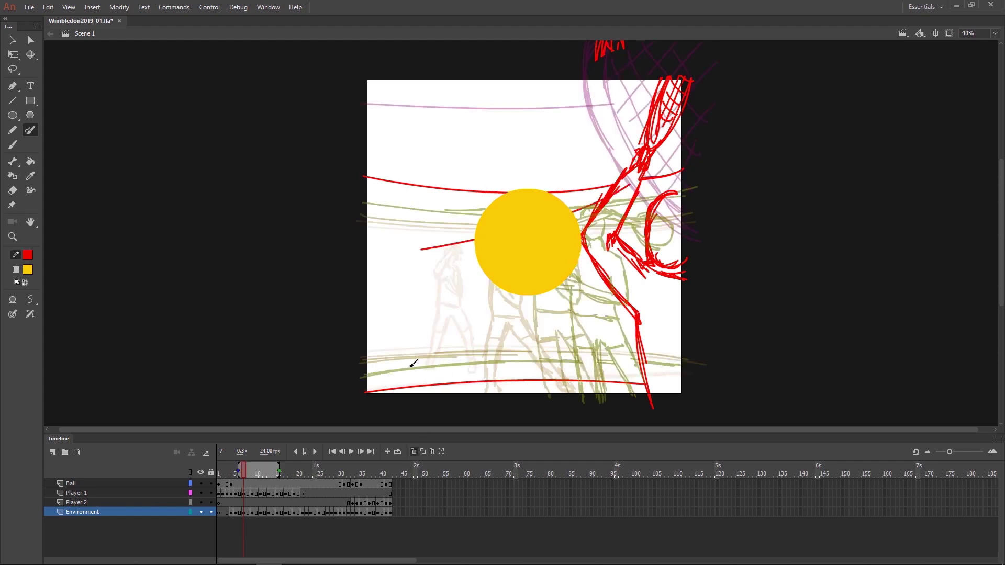
pyautogui.moveTo(400, 365); pyautogui.dragTo(569, 401)
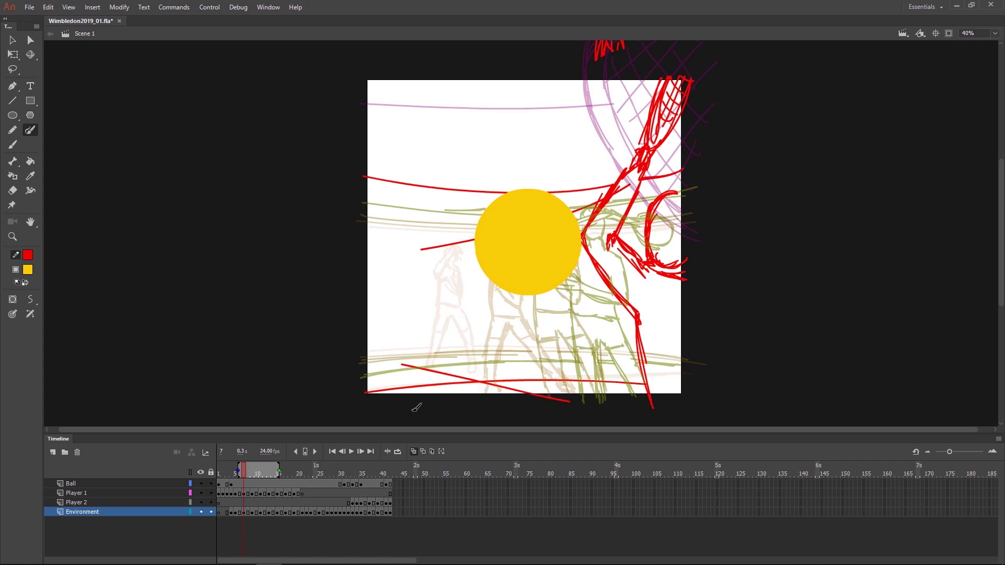
# - Undo the straight red line across the lower stage
pyautogui.hotkey('ctrl', 'z')
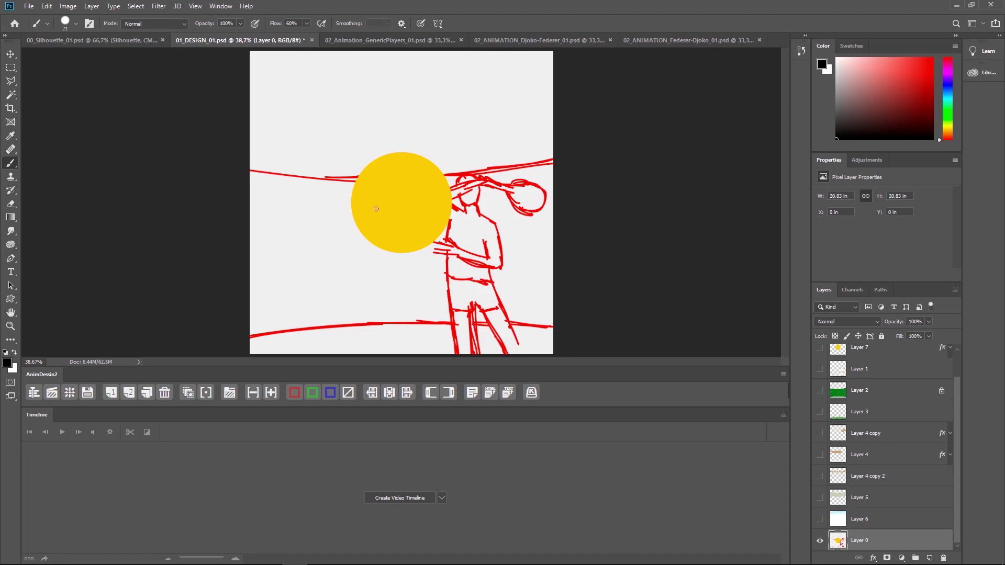
# - In 00_Silhouette_01.psd, paint a second black figure with a raised arm
pyautogui.click(89, 38)
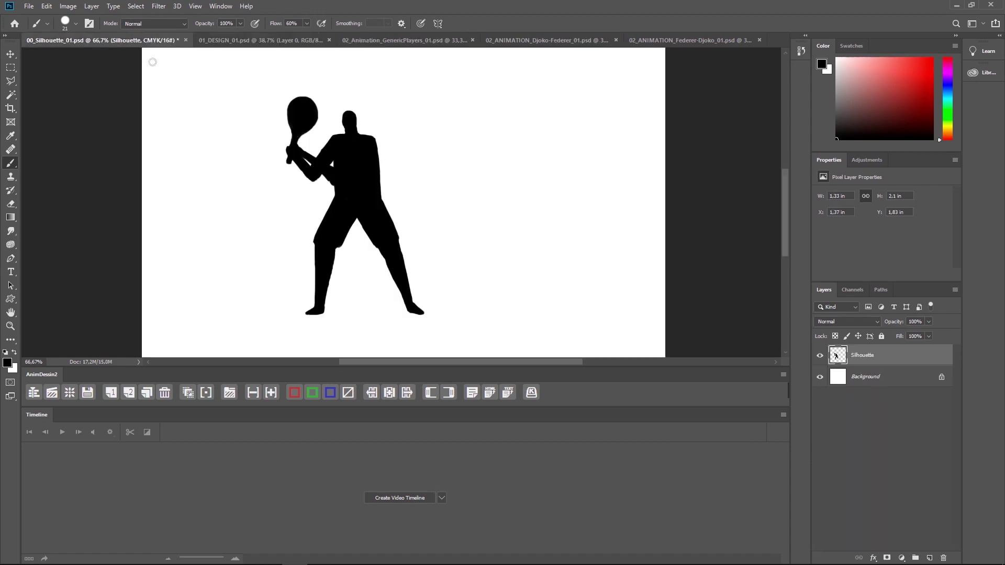
pyautogui.moveTo(503, 148)
pyautogui.mouseDown()
pyautogui.moveTo(506, 138)
pyautogui.moveTo(470, 178)
pyautogui.moveTo(481, 207)
pyautogui.moveTo(568, 130)
pyautogui.mouseUp()
pyautogui.moveTo(497, 163); pyautogui.dragTo(482, 212)
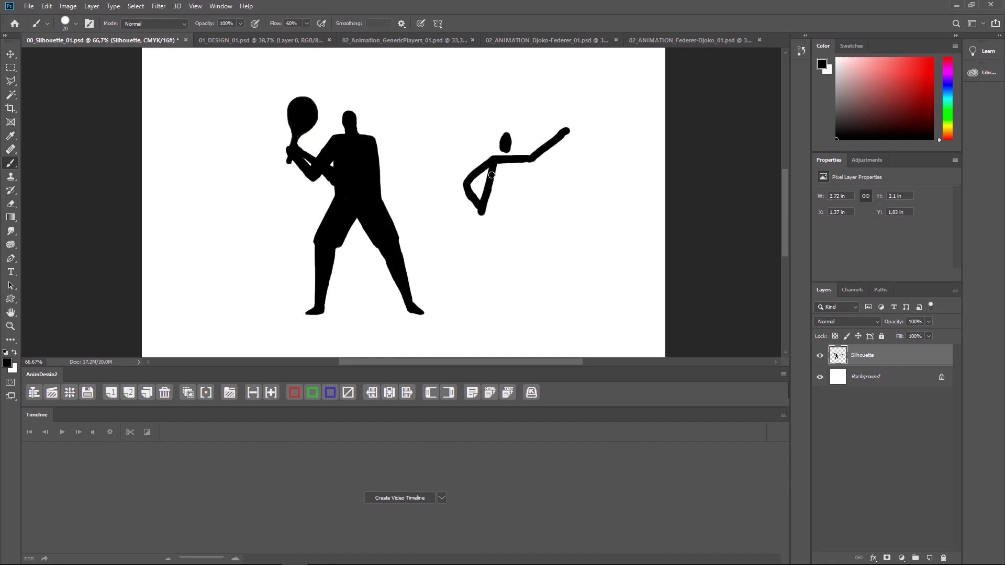
pyautogui.moveTo(498, 164)
pyautogui.mouseDown()
pyautogui.moveTo(519, 185)
pyautogui.moveTo(491, 202)
pyautogui.moveTo(524, 163)
pyautogui.moveTo(481, 230)
pyautogui.moveTo(506, 241)
pyautogui.moveTo(512, 230)
pyautogui.moveTo(487, 220)
pyautogui.moveTo(475, 296)
pyautogui.mouseUp()
pyautogui.moveTo(504, 230); pyautogui.dragTo(504, 296)
pyautogui.moveTo(490, 168)
pyautogui.mouseDown()
pyautogui.moveTo(470, 180)
pyautogui.moveTo(476, 203)
pyautogui.mouseUp()
pyautogui.moveTo(520, 157)
pyautogui.mouseDown()
pyautogui.moveTo(561, 128)
pyautogui.moveTo(559, 146)
pyautogui.moveTo(565, 139)
pyautogui.moveTo(535, 161)
pyautogui.mouseUp()
# - Refine the second figure's arms, torso and legs by alternating Eraser and Brush
pyautogui.press('e')
pyautogui.moveTo(485, 174)
pyautogui.mouseDown()
pyautogui.moveTo(470, 241)
pyautogui.moveTo(498, 279)
pyautogui.moveTo(500, 220)
pyautogui.mouseUp()
pyautogui.press('b')
pyautogui.moveTo(500, 220)
pyautogui.mouseDown()
pyautogui.moveTo(501, 248)
pyautogui.moveTo(482, 241)
pyautogui.mouseUp()
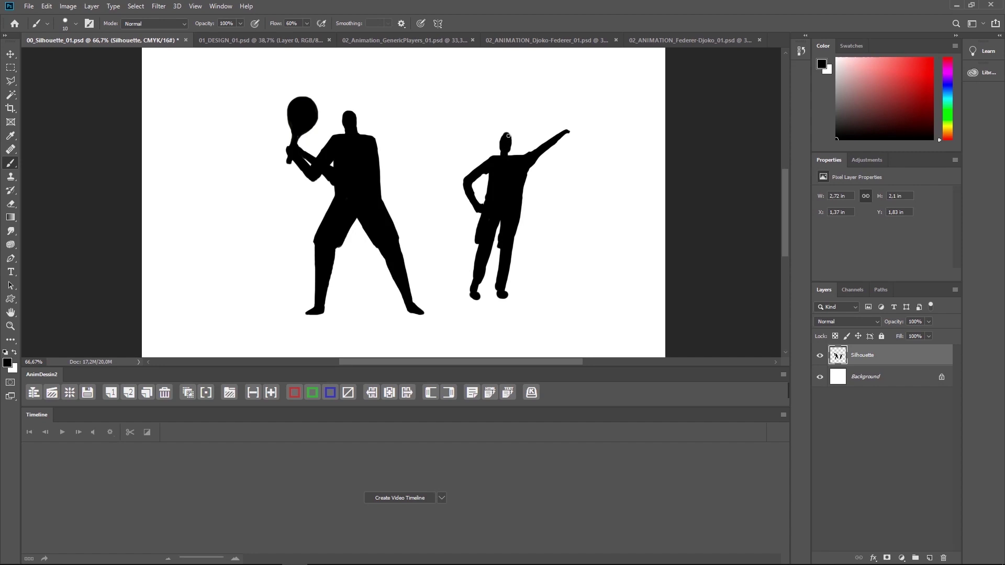
pyautogui.press('e')
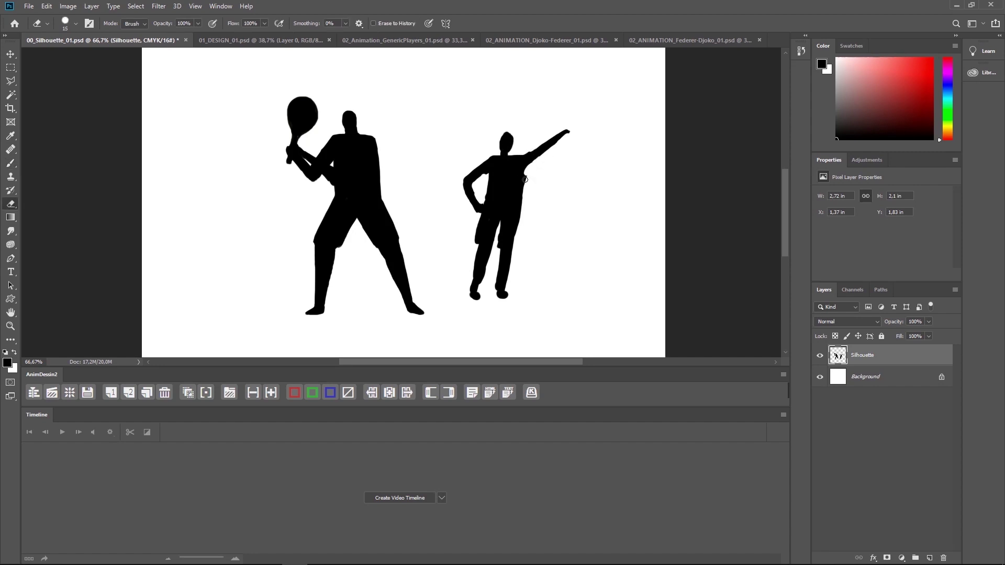
pyautogui.moveTo(520, 210); pyautogui.dragTo(521, 231)
pyautogui.press('b')
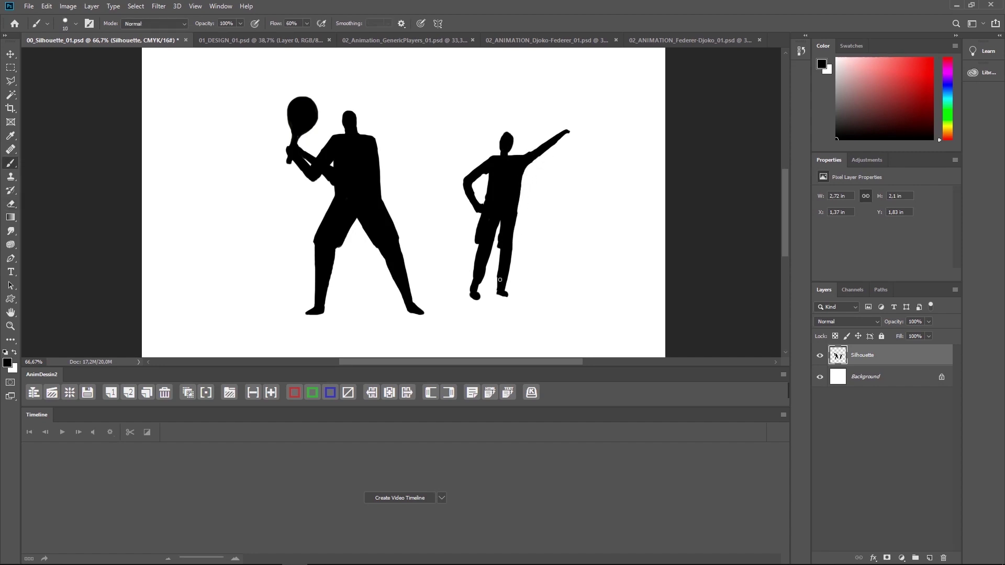
pyautogui.moveTo(475, 289); pyautogui.dragTo(474, 279)
pyautogui.press('e')
pyautogui.moveTo(477, 215)
pyautogui.mouseDown()
pyautogui.moveTo(477, 257)
pyautogui.moveTo(498, 254)
pyautogui.moveTo(497, 243)
pyautogui.moveTo(499, 281)
pyautogui.moveTo(497, 226)
pyautogui.mouseUp()
pyautogui.press('b')
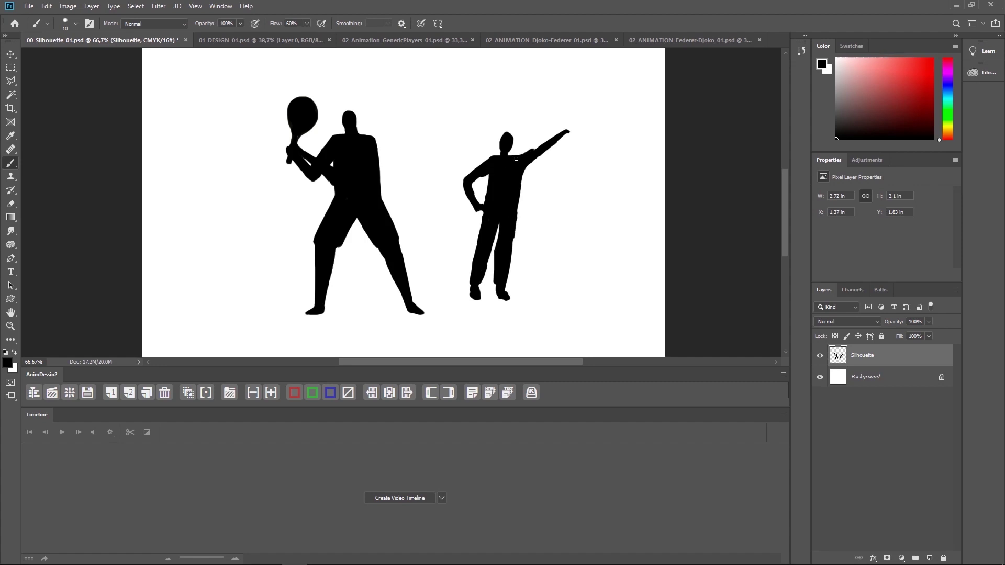
pyautogui.press('e')
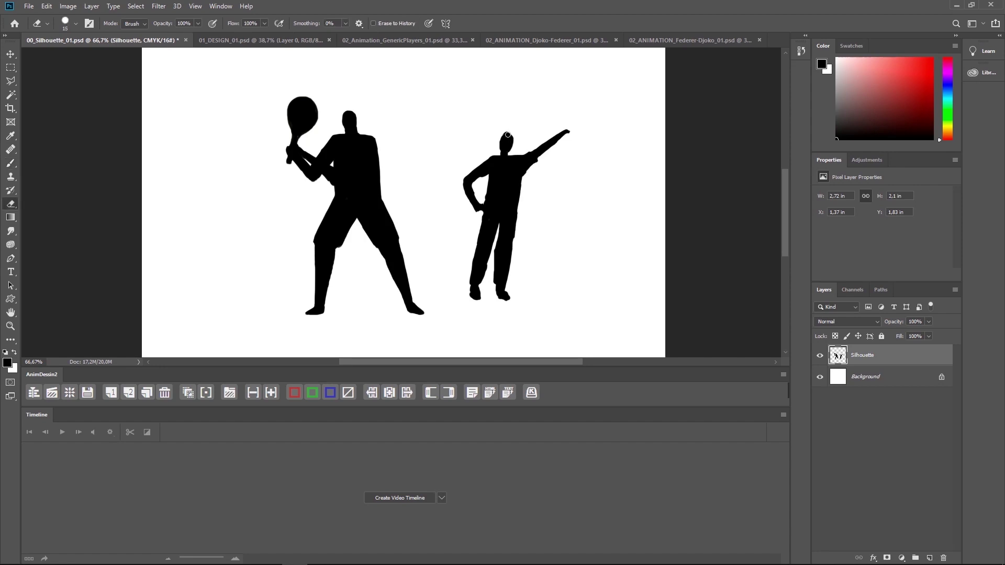
pyautogui.moveTo(524, 218); pyautogui.dragTo(513, 267)
# - Show all layers in 01_DESIGN_01.psd, select Layer 1 and sample the player's skin colour
pyautogui.press('v')
pyautogui.click(240, 40)
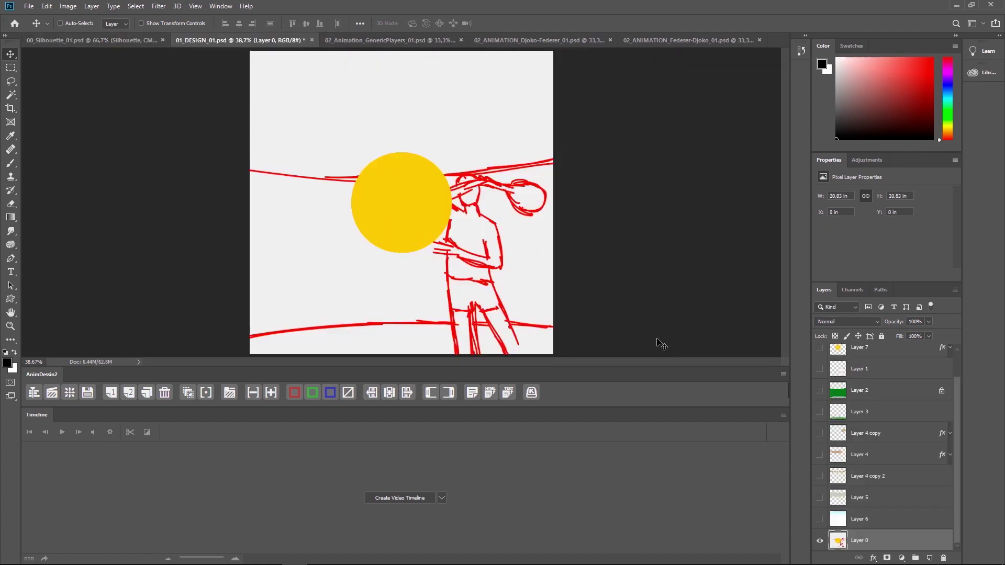
pyautogui.moveTo(820, 372); pyautogui.dragTo(820, 519)
pyautogui.click(820, 348)
pyautogui.click(869, 369)
pyautogui.press('i')
pyautogui.click(505, 253)
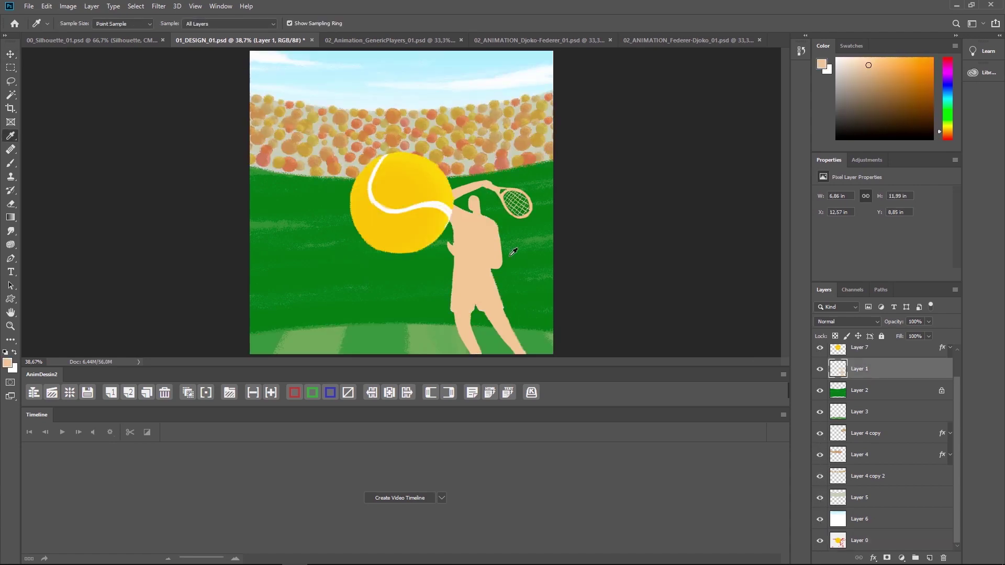
pyautogui.press('b')
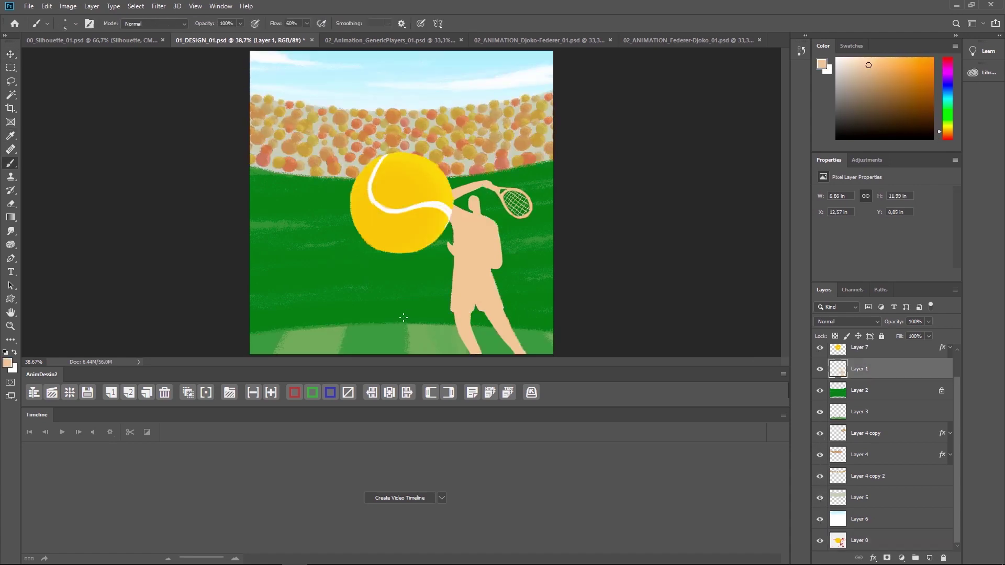
# - With transparent pixels locked, paint a white shirt and wristbands on the player
pyautogui.click(836, 337)
pyautogui.press('x')
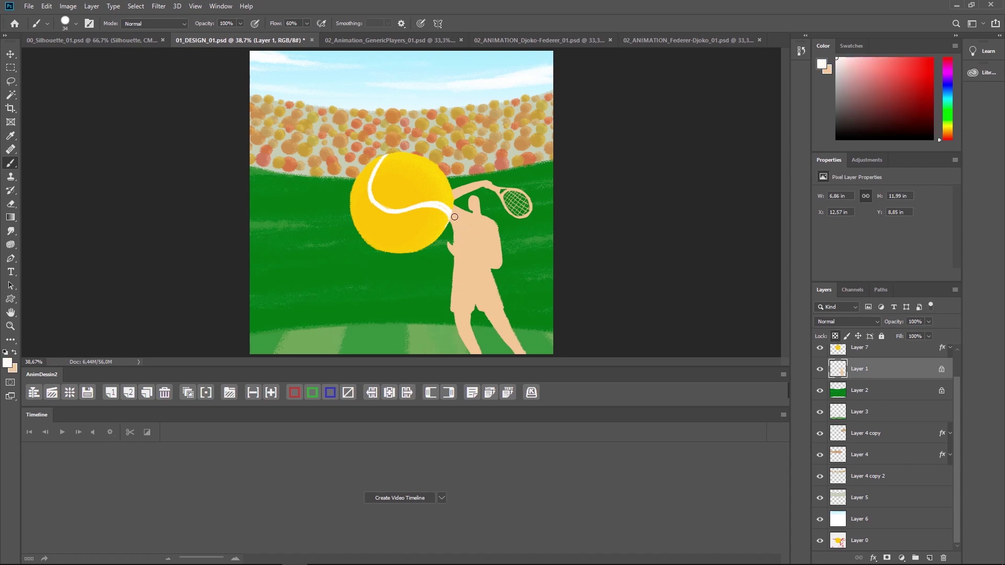
pyautogui.moveTo(456, 208)
pyautogui.mouseDown()
pyautogui.moveTo(445, 228)
pyautogui.moveTo(502, 230)
pyautogui.moveTo(486, 247)
pyautogui.moveTo(458, 230)
pyautogui.moveTo(481, 231)
pyautogui.moveTo(479, 252)
pyautogui.moveTo(463, 243)
pyautogui.moveTo(486, 252)
pyautogui.moveTo(449, 265)
pyautogui.moveTo(495, 274)
pyautogui.moveTo(455, 263)
pyautogui.moveTo(482, 272)
pyautogui.moveTo(444, 280)
pyautogui.moveTo(499, 290)
pyautogui.moveTo(445, 303)
pyautogui.moveTo(478, 306)
pyautogui.moveTo(465, 295)
pyautogui.moveTo(485, 302)
pyautogui.moveTo(476, 308)
pyautogui.moveTo(506, 303)
pyautogui.moveTo(445, 302)
pyautogui.moveTo(475, 307)
pyautogui.mouseUp()
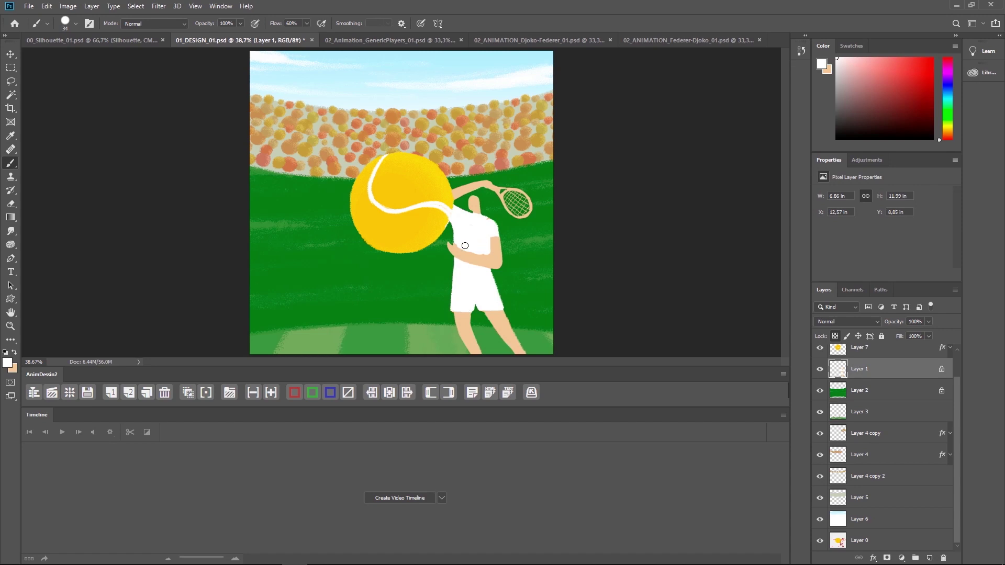
pyautogui.moveTo(465, 245); pyautogui.dragTo(486, 255)
pyautogui.moveTo(476, 180); pyautogui.dragTo(481, 190)
pyautogui.moveTo(464, 255); pyautogui.dragTo(456, 267)
# - Choose the Oil Rich B brush from the megapack > Paintbox brush folder
pyautogui.rightClick(408, 391)
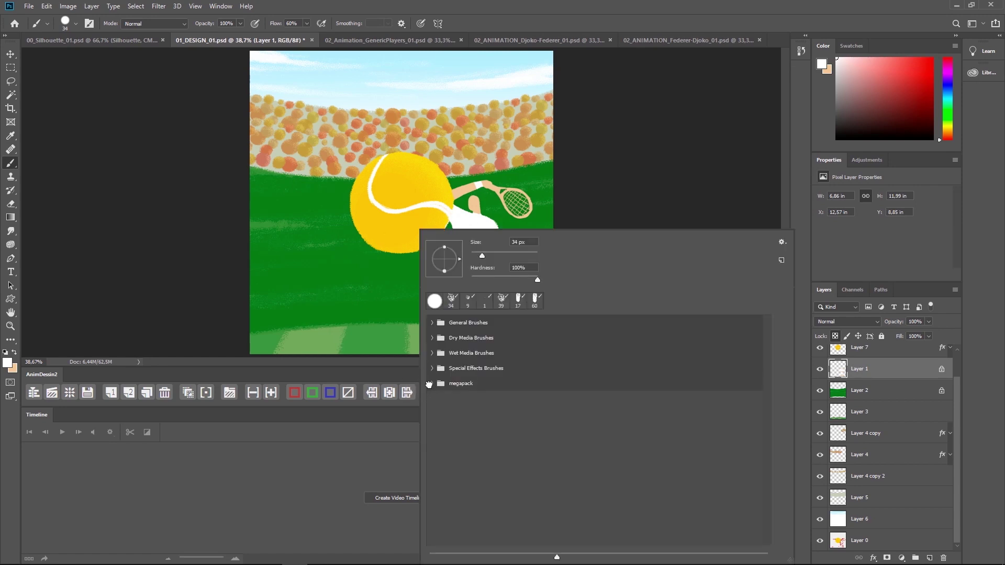
pyautogui.click(433, 383)
pyautogui.click(442, 459)
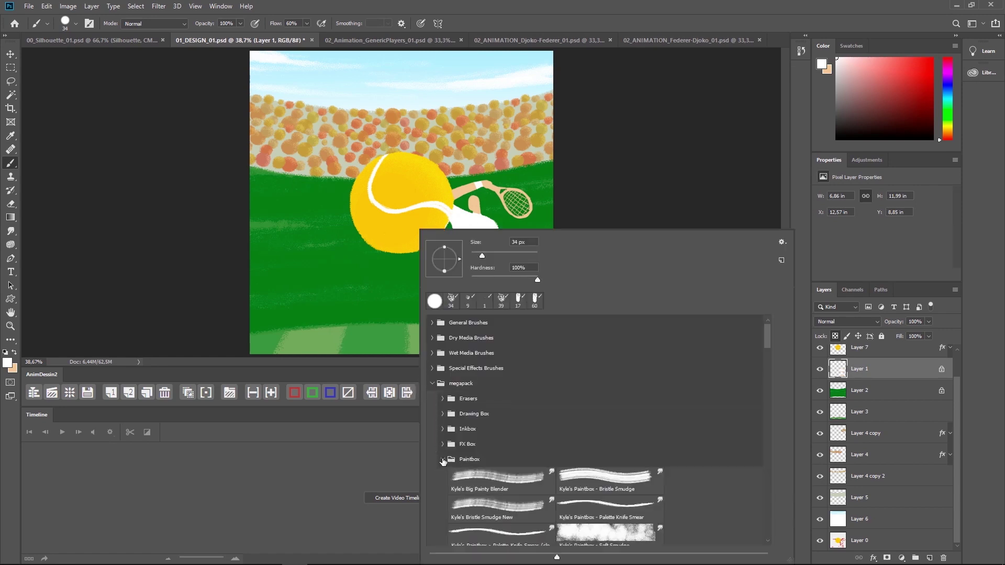
pyautogui.moveTo(768, 354); pyautogui.dragTo(763, 453)
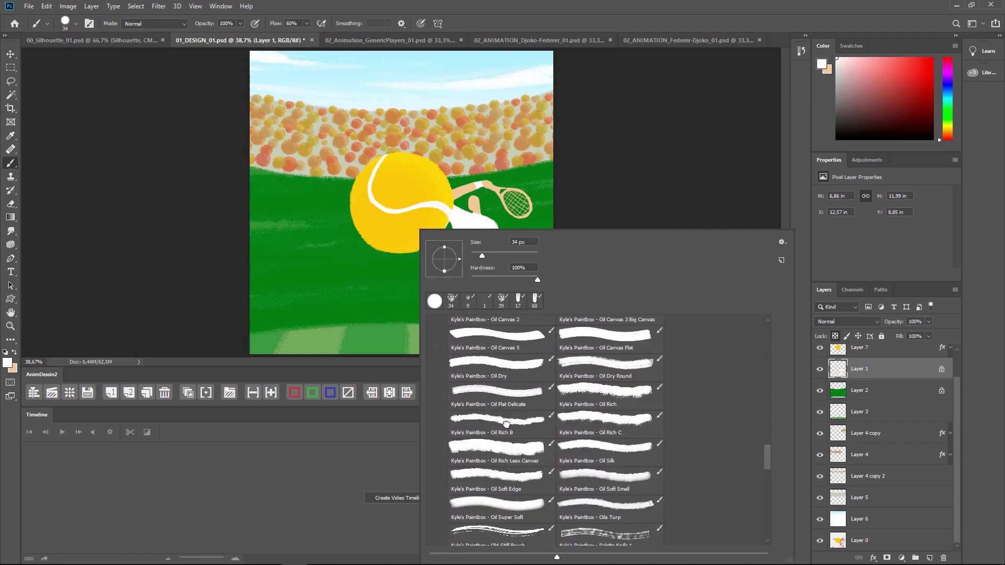
pyautogui.doubleClick(506, 424)
# - On a new layer, paint white oil strokes across the lower-left grass
pyautogui.click(930, 558)
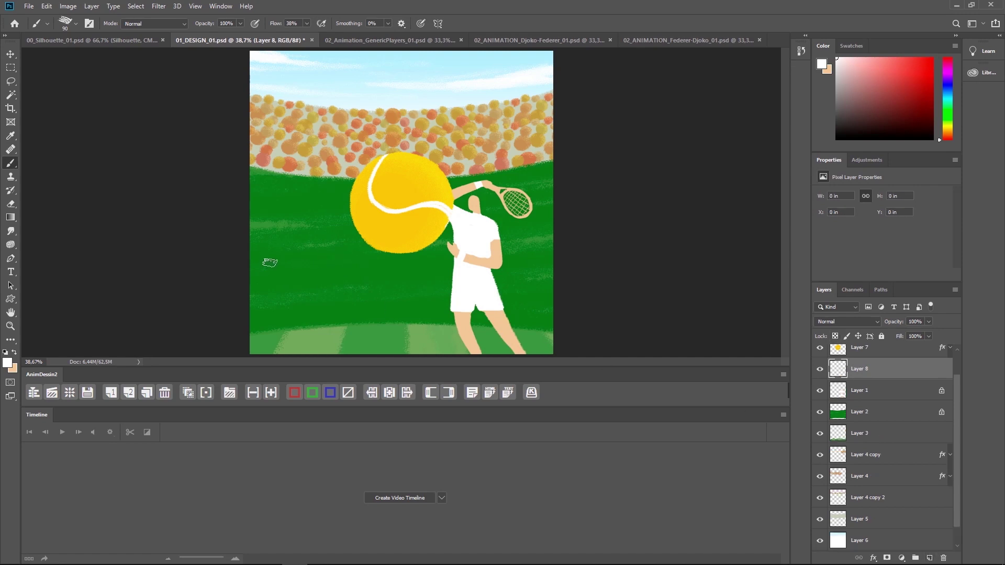
pyautogui.moveTo(269, 262); pyautogui.dragTo(424, 281)
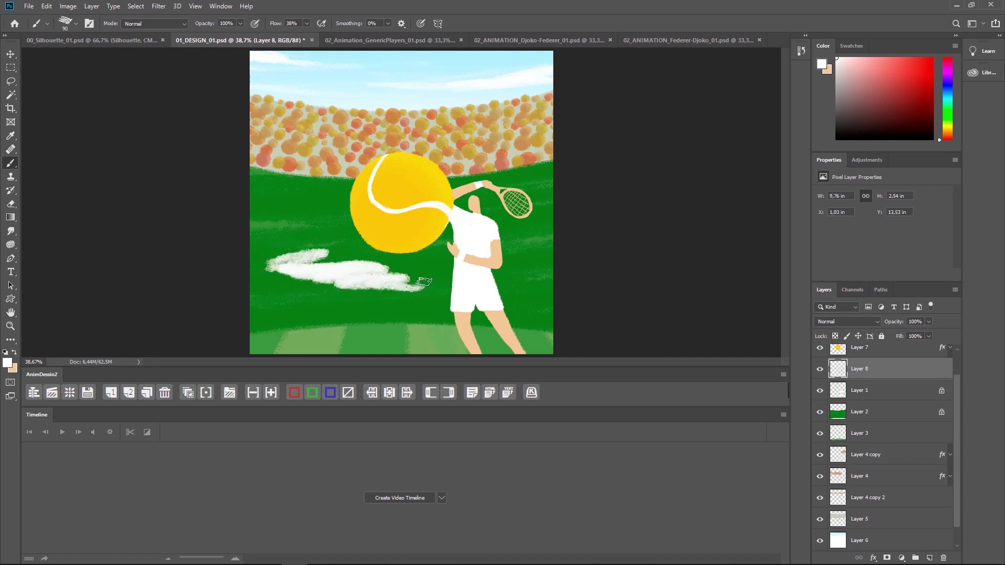
pyautogui.moveTo(268, 244)
pyautogui.mouseDown()
pyautogui.moveTo(326, 239)
pyautogui.moveTo(341, 251)
pyautogui.moveTo(326, 264)
pyautogui.moveTo(393, 274)
pyautogui.moveTo(295, 235)
pyautogui.moveTo(359, 253)
pyautogui.mouseUp()
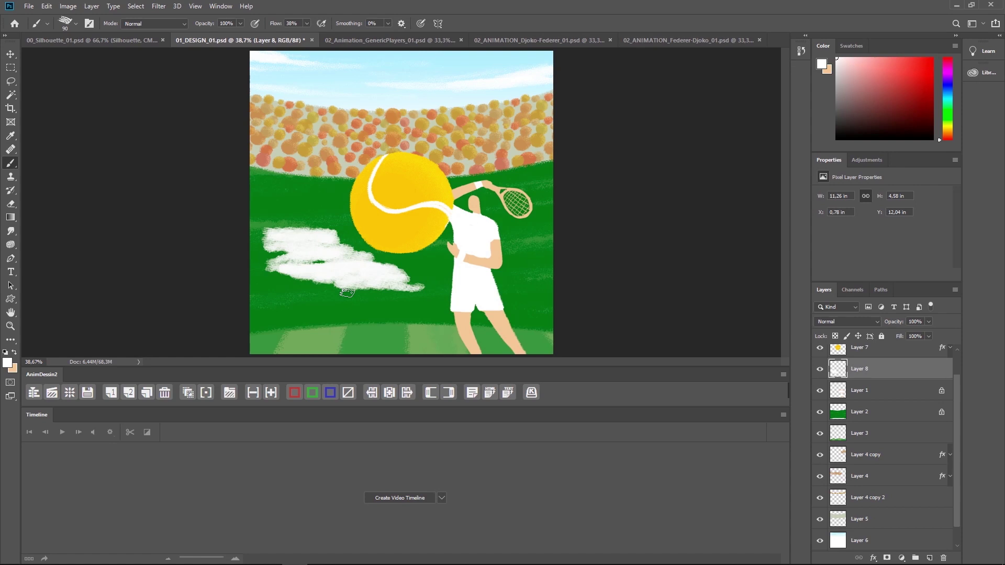
pyautogui.rightClick(309, 156)
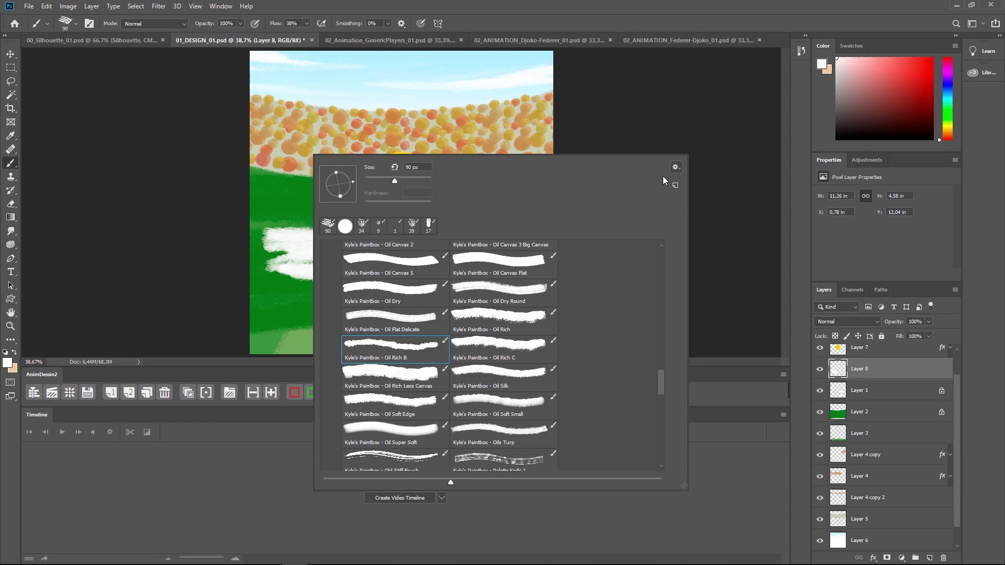
pyautogui.click(676, 169)
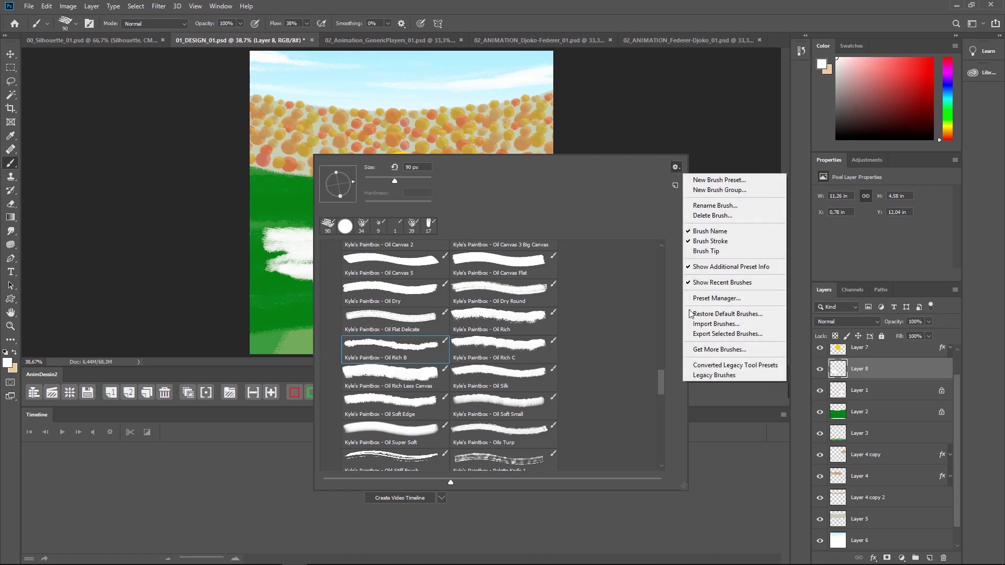
# - Go to Adobe's Get More Brushes page and scroll down to the brush packs
pyautogui.click(710, 349)
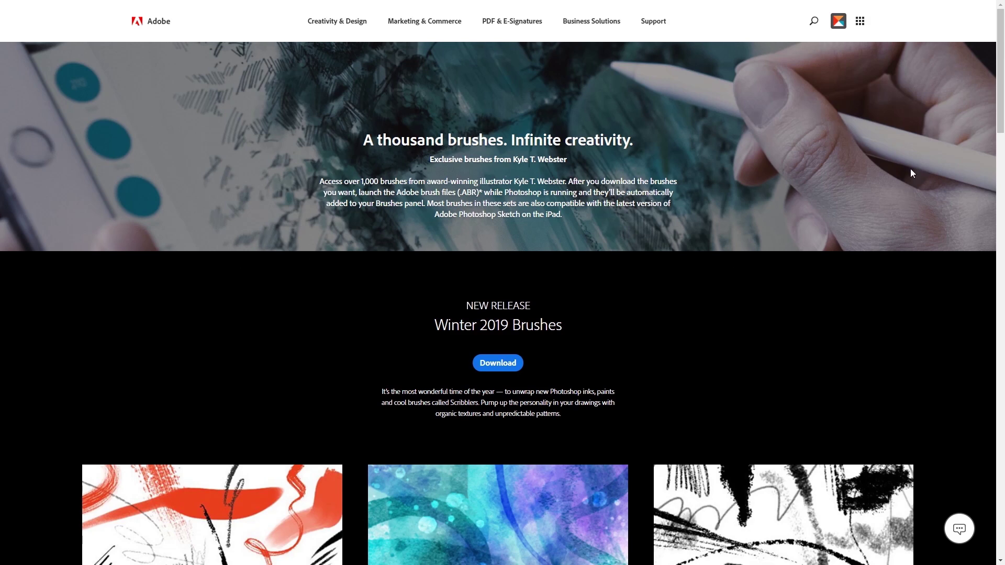
pyautogui.scroll(-5, 270, 327)
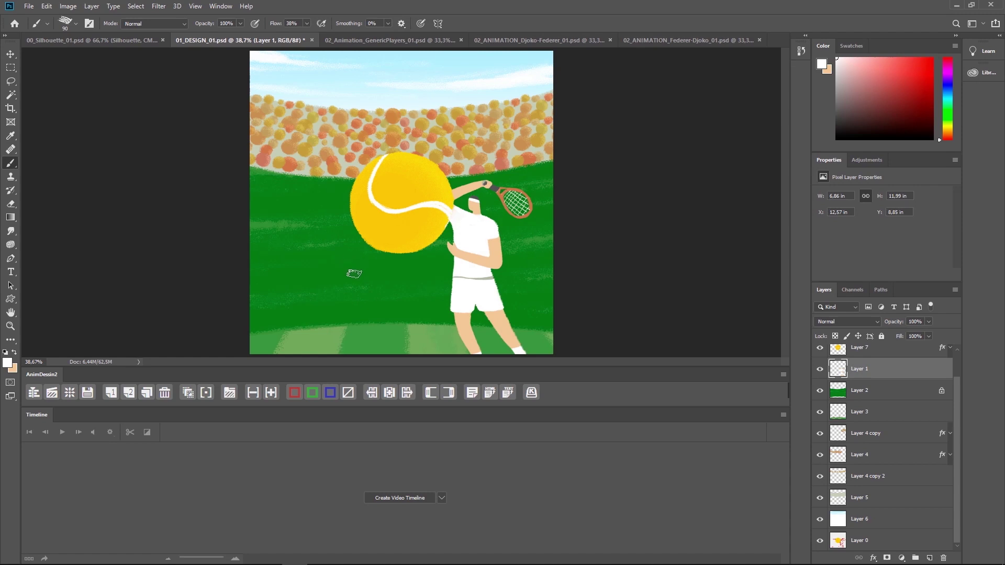
# - Switch to 02_Animation_GenericPlayers_01.psd and play its timeline animation
pyautogui.press('v')
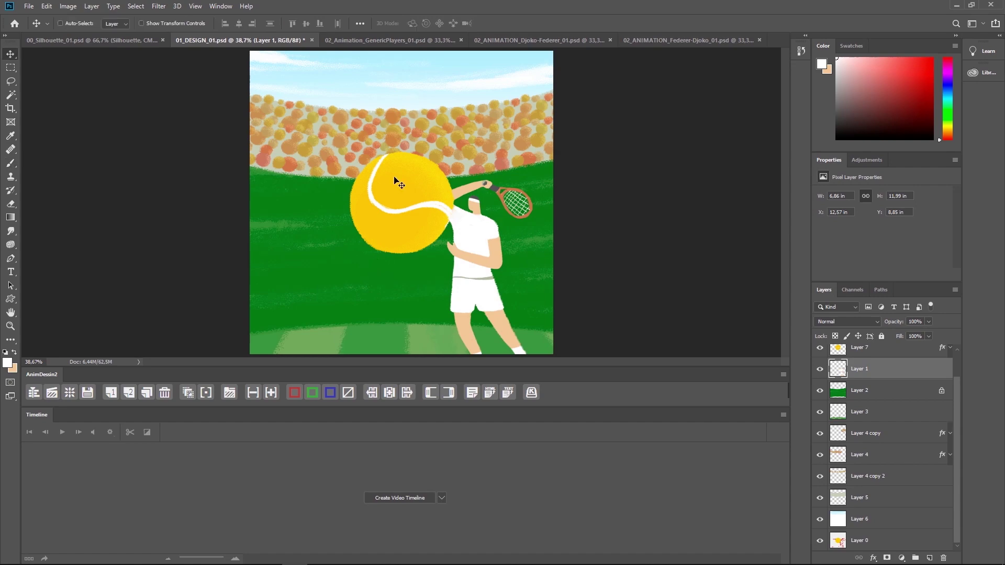
pyautogui.click(385, 40)
pyautogui.press('space')
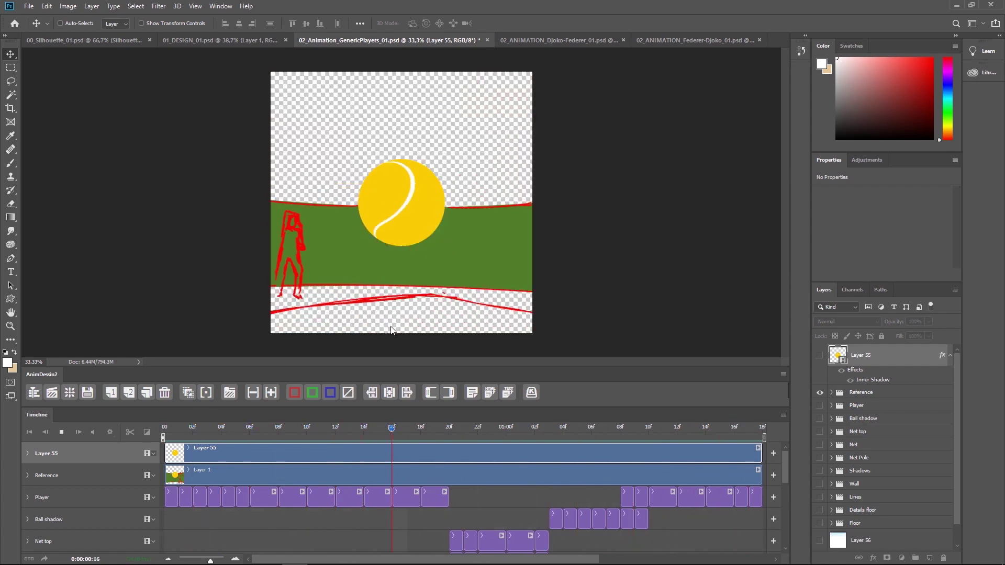
# - Stop playback on frame 12, switch to the brush, and show the Floor layer up to frame 14
pyautogui.press('space')
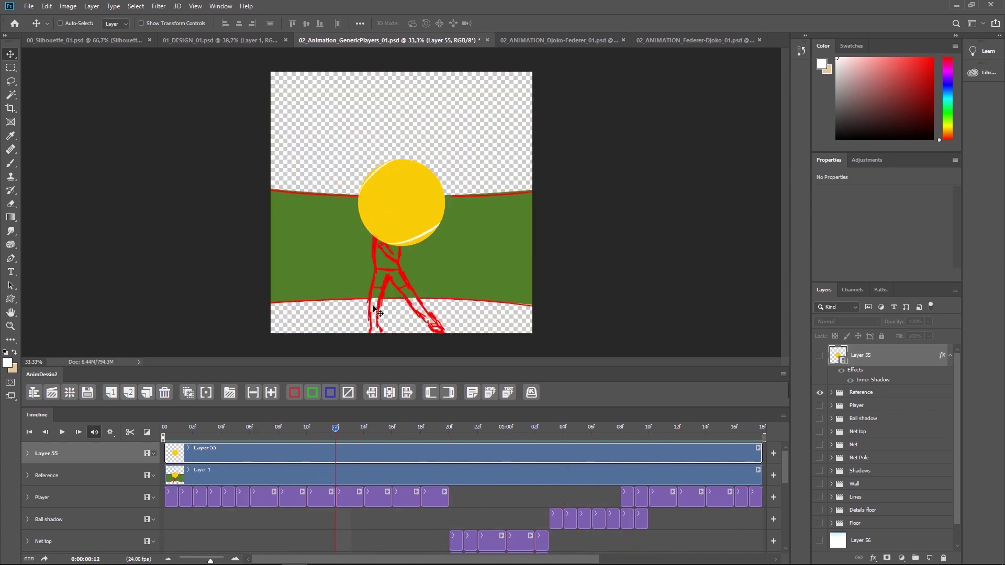
pyautogui.press('b')
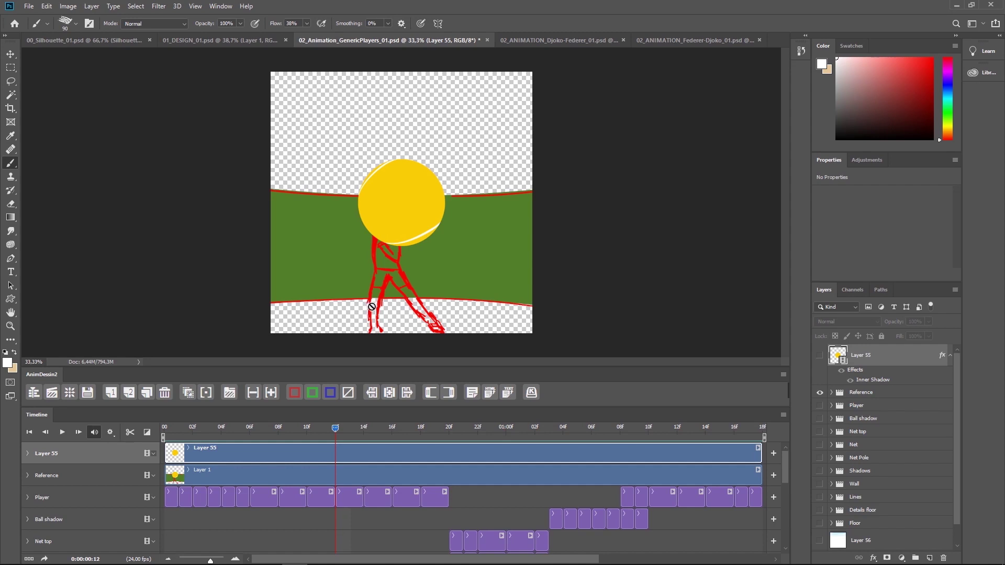
pyautogui.hotkey('ctrl', 'z')
pyautogui.click(819, 524)
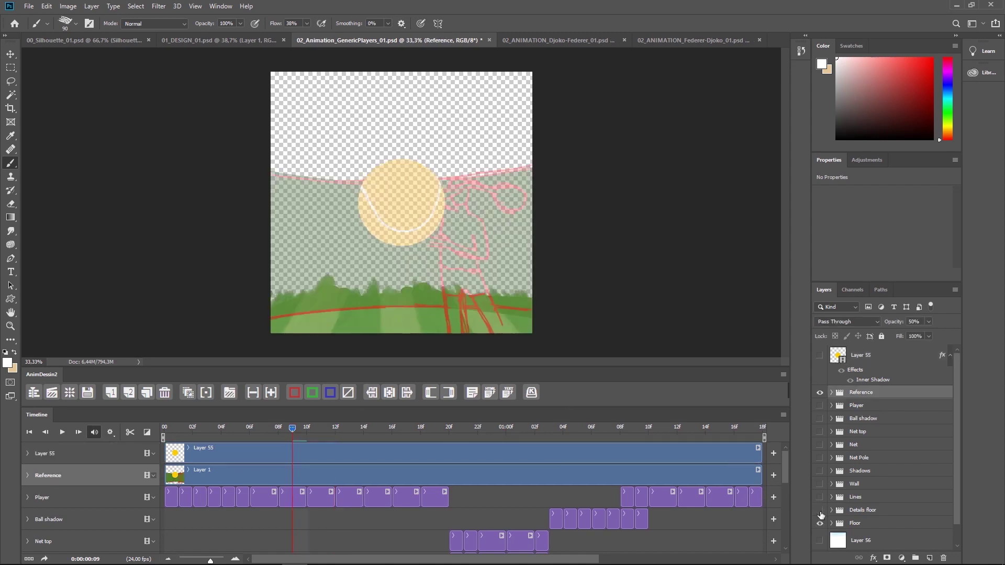
pyautogui.moveTo(292, 428); pyautogui.dragTo(642, 436)
# - Show the Wall and Player layers while scrubbing, then hide the red Reference sketch
pyautogui.click(820, 484)
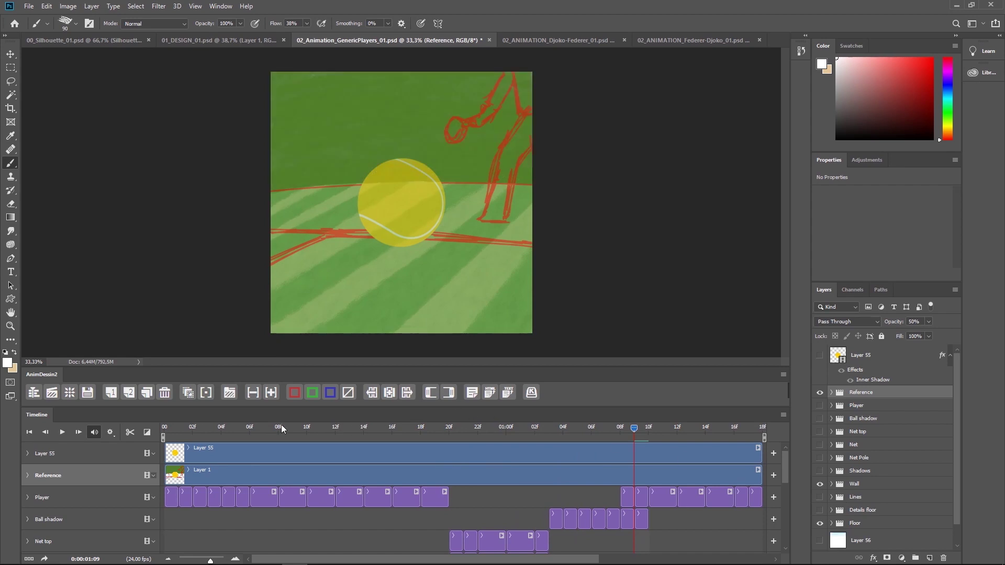
pyautogui.moveTo(335, 429); pyautogui.dragTo(278, 432)
pyautogui.click(820, 406)
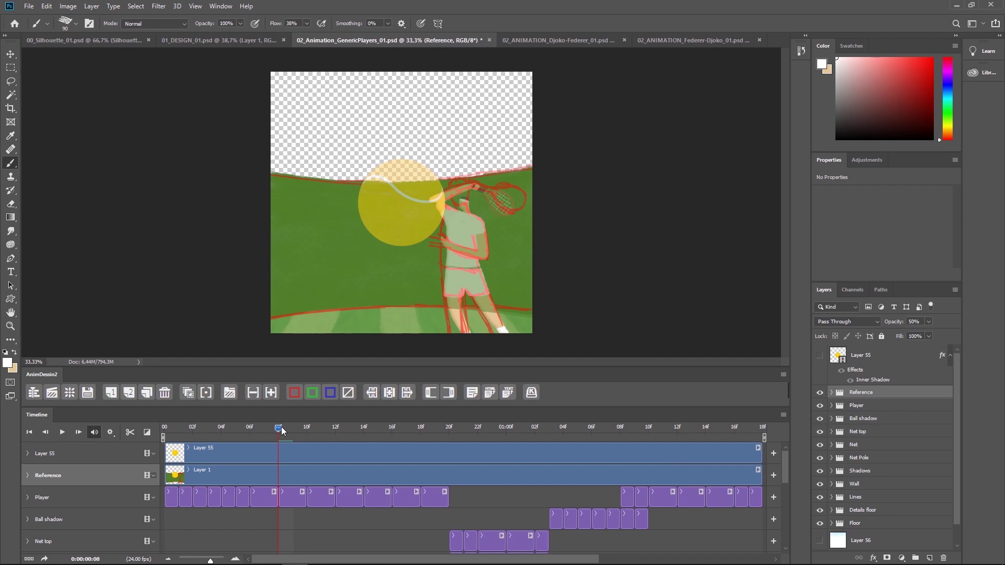
pyautogui.moveTo(281, 426)
pyautogui.mouseDown()
pyautogui.moveTo(183, 431)
pyautogui.moveTo(710, 429)
pyautogui.moveTo(601, 414)
pyautogui.moveTo(725, 429)
pyautogui.moveTo(278, 425)
pyautogui.mouseUp()
pyautogui.click(820, 392)
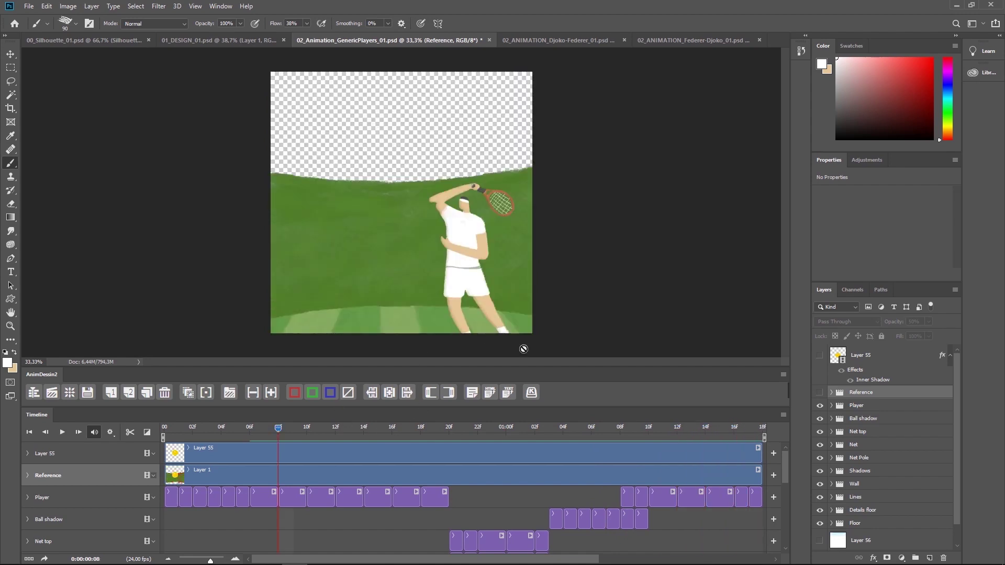
# - Lock transparent pixels on Layer 101, hide the Player group's Color Overlay, and play the animation
pyautogui.hotkey('alt', '[')
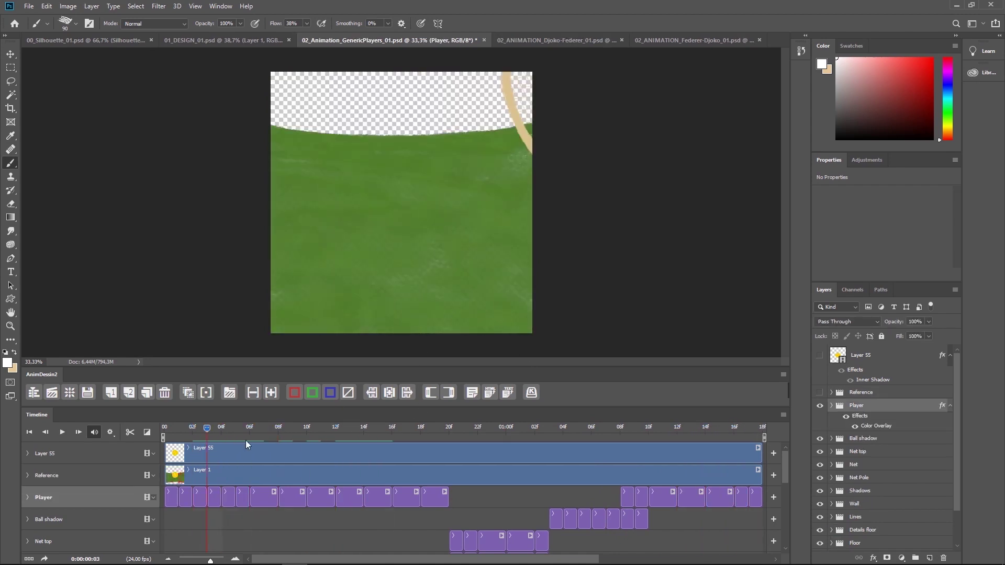
pyautogui.moveTo(246, 441); pyautogui.dragTo(386, 438)
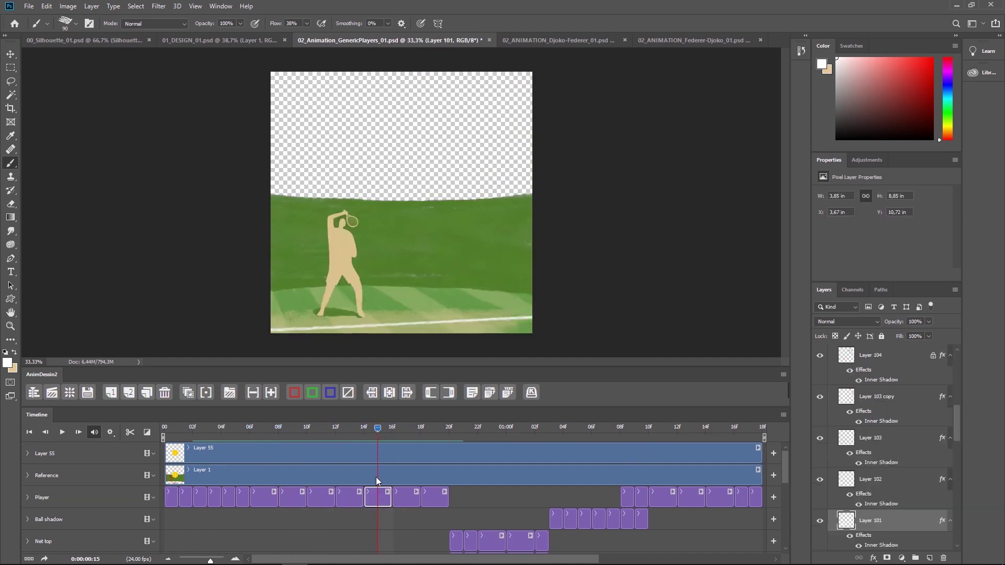
pyautogui.click(835, 336)
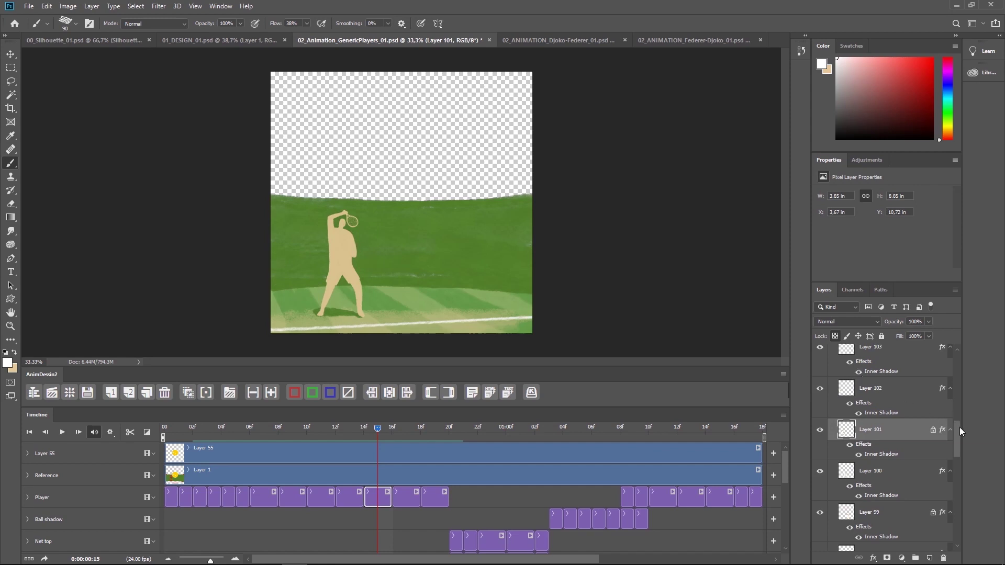
pyautogui.moveTo(960, 427); pyautogui.dragTo(966, 352)
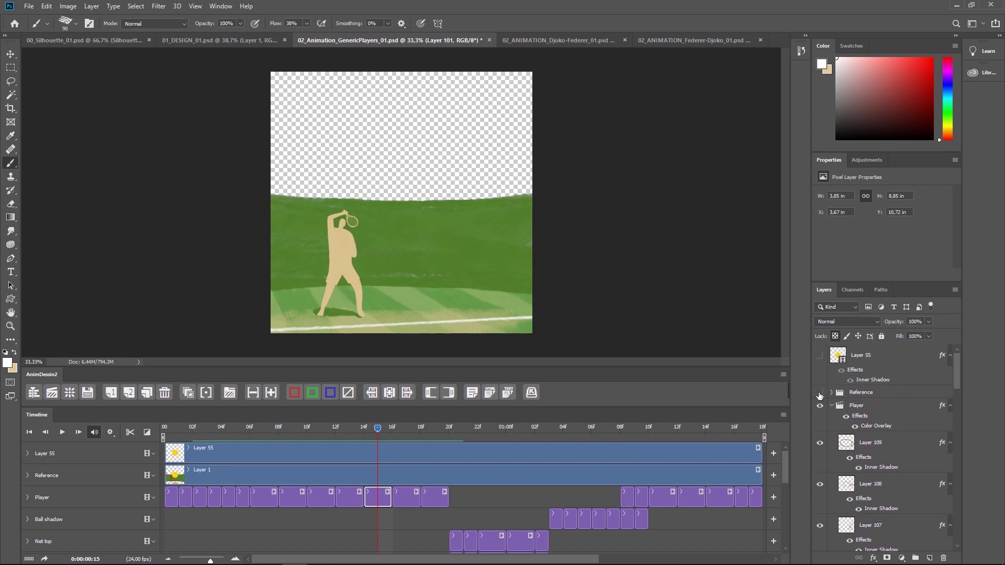
pyautogui.click(846, 417)
pyautogui.press('space')
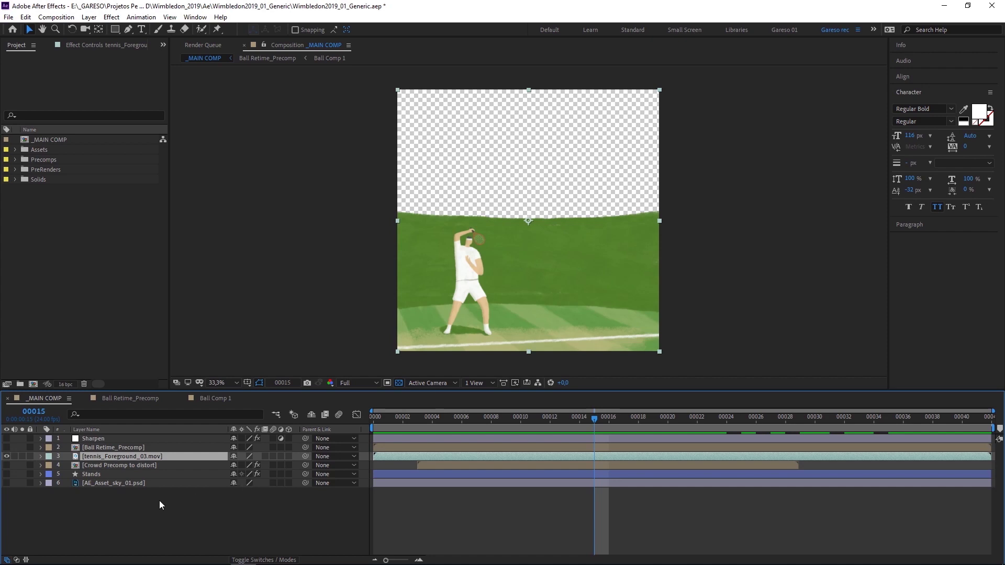
# - Make the Ball Retime_Precomp, crowd, Stands and sky layers visible in the composition
pyautogui.moveTo(382, 419); pyautogui.dragTo(502, 455)
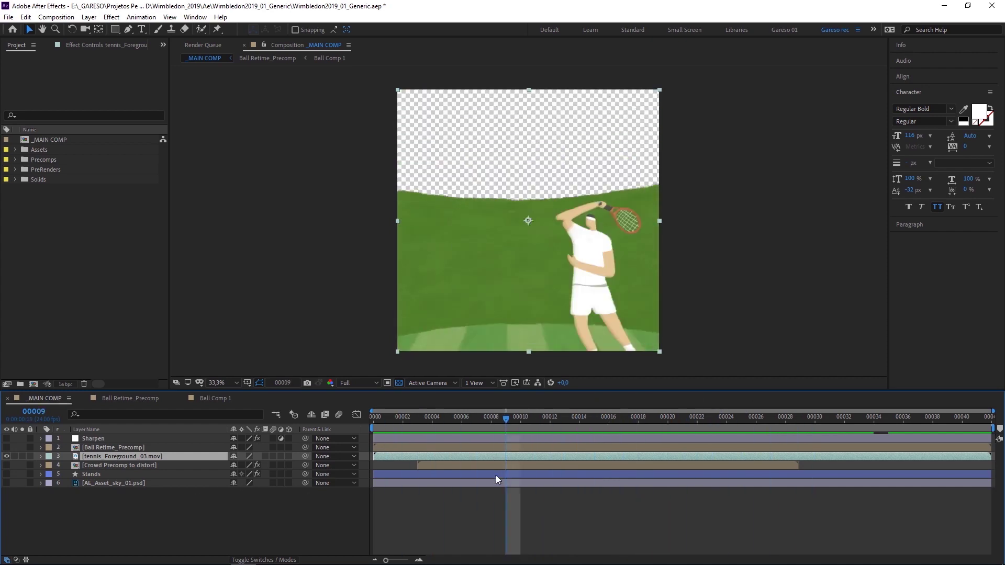
pyautogui.click(7, 448)
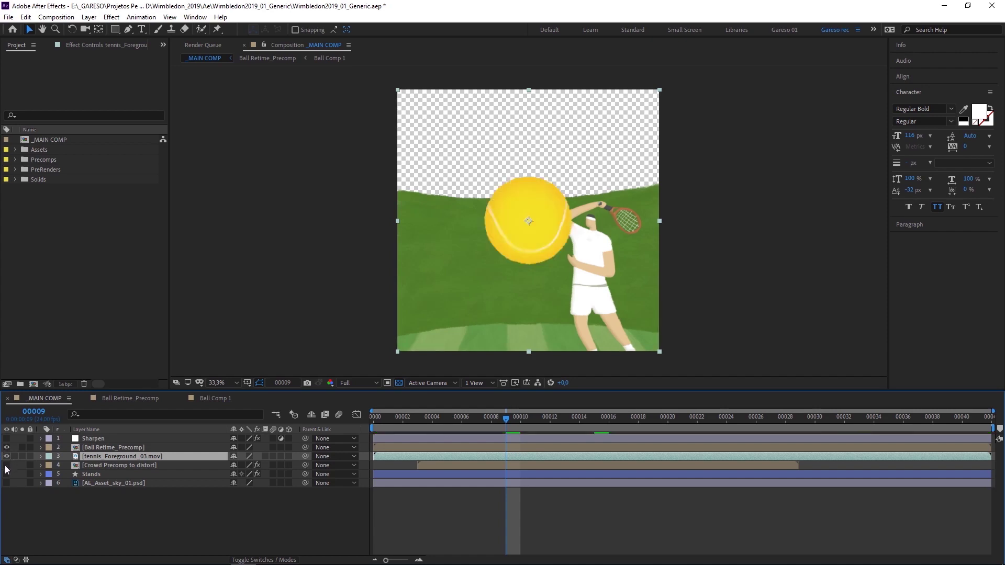
pyautogui.click(6, 465)
pyautogui.click(7, 474)
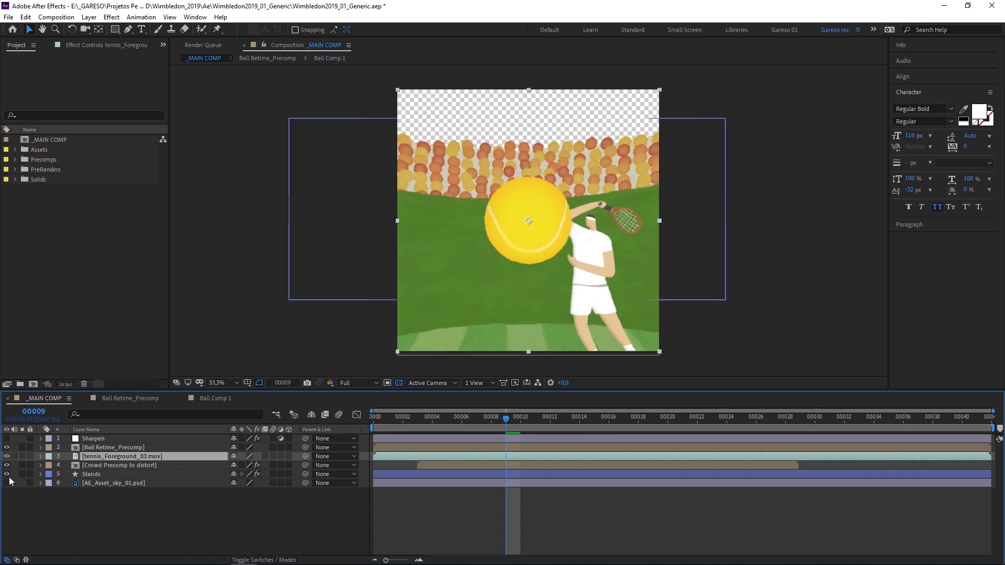
pyautogui.click(7, 483)
# - Open Ball Retime_Precomp and switch off Ball Comp 1's CC Sphere effect to reveal the flat texture
pyautogui.click(448, 448)
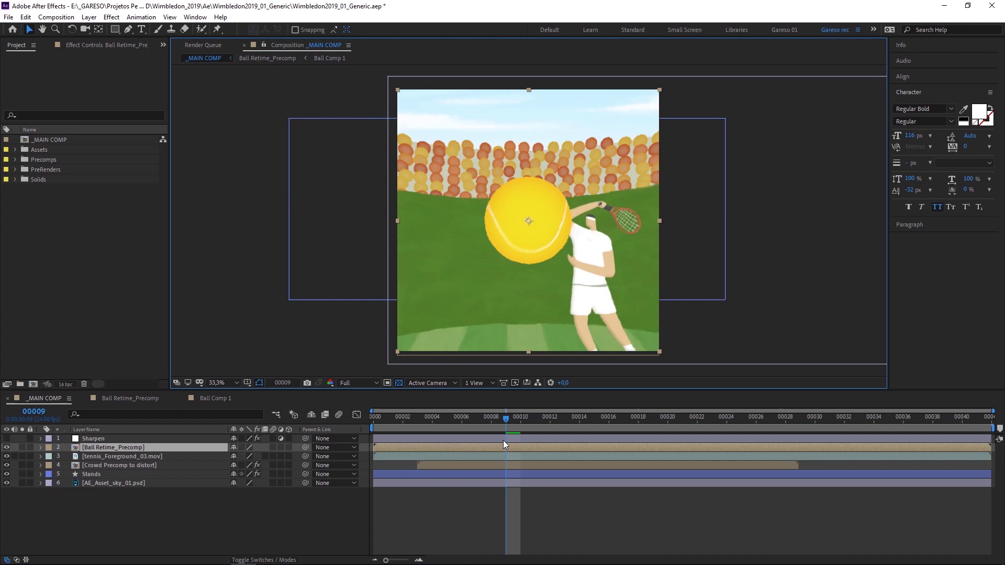
pyautogui.doubleClick(128, 447)
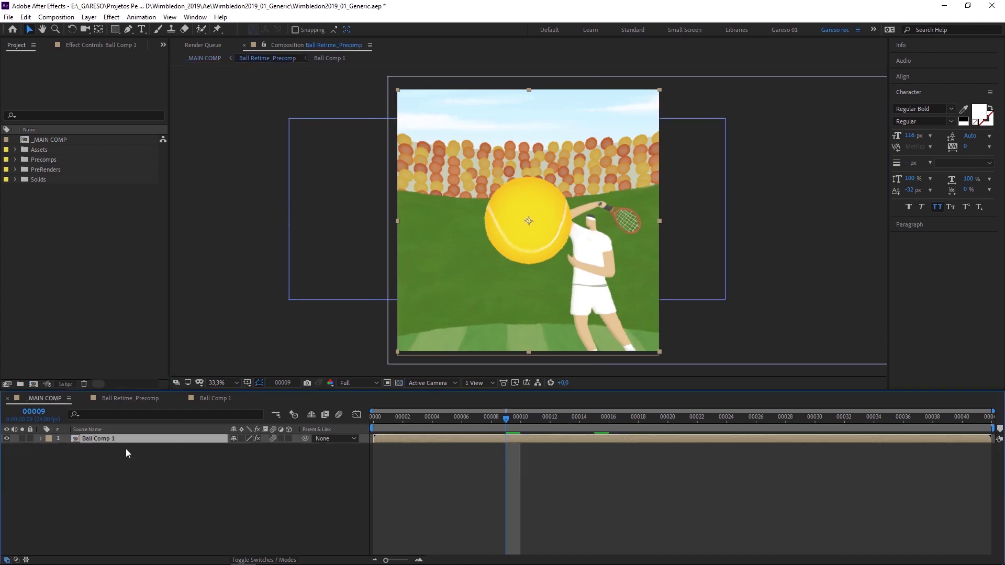
pyautogui.click(97, 45)
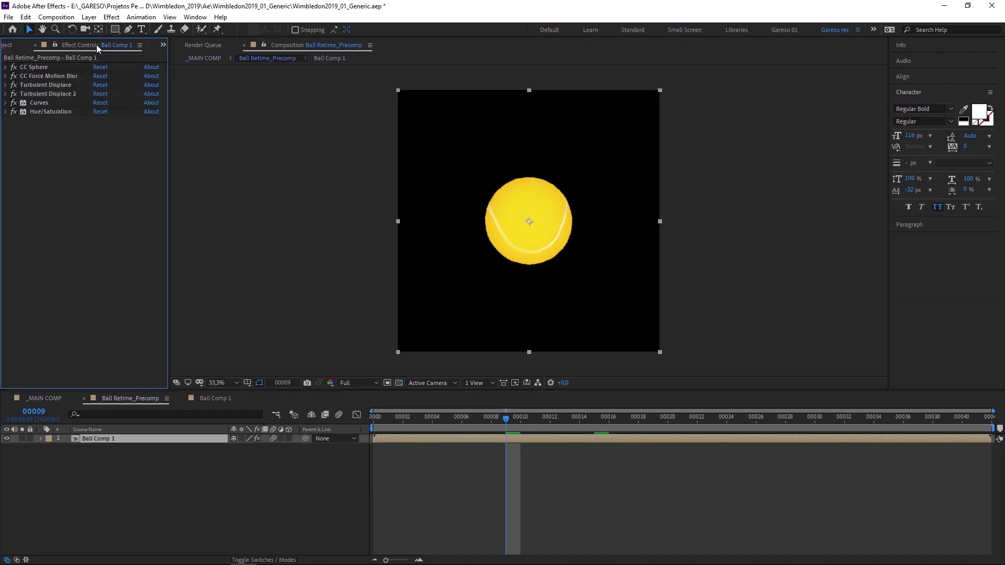
pyautogui.click(6, 67)
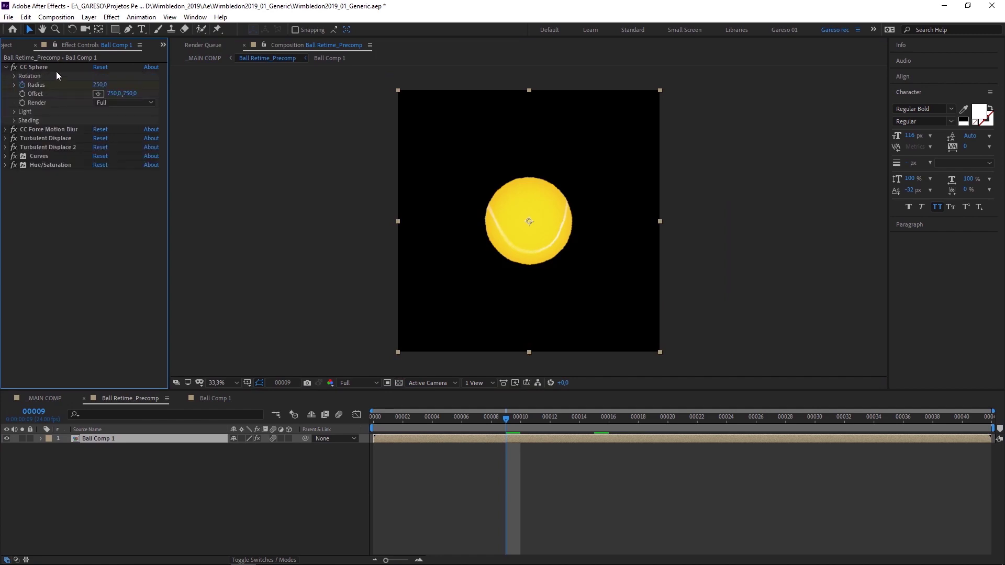
pyautogui.click(36, 66)
pyautogui.click(13, 67)
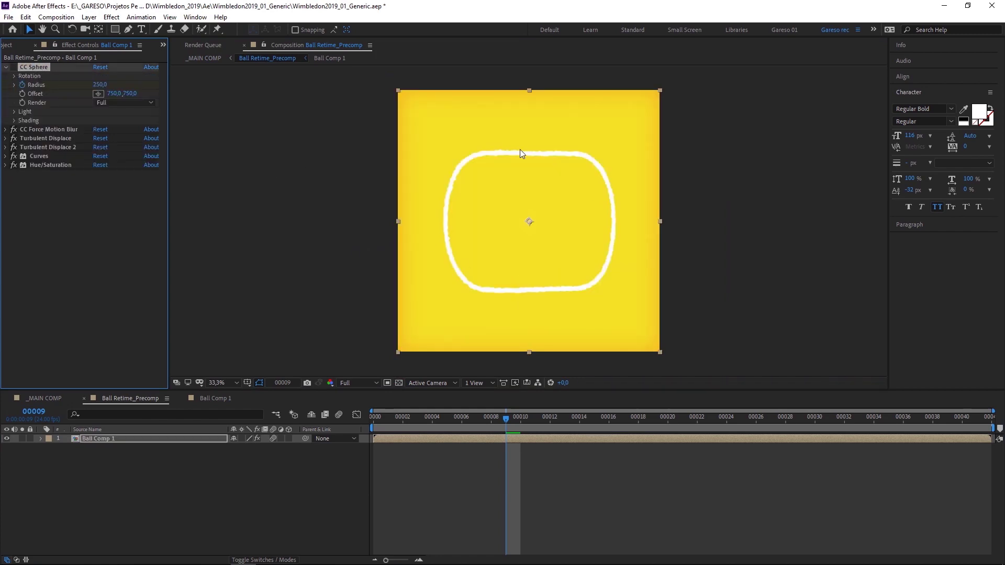
# - Open Ball Comp 1, select the seam outline's Shape Layer 1, and zoom in on the texture
pyautogui.doubleClick(99, 438)
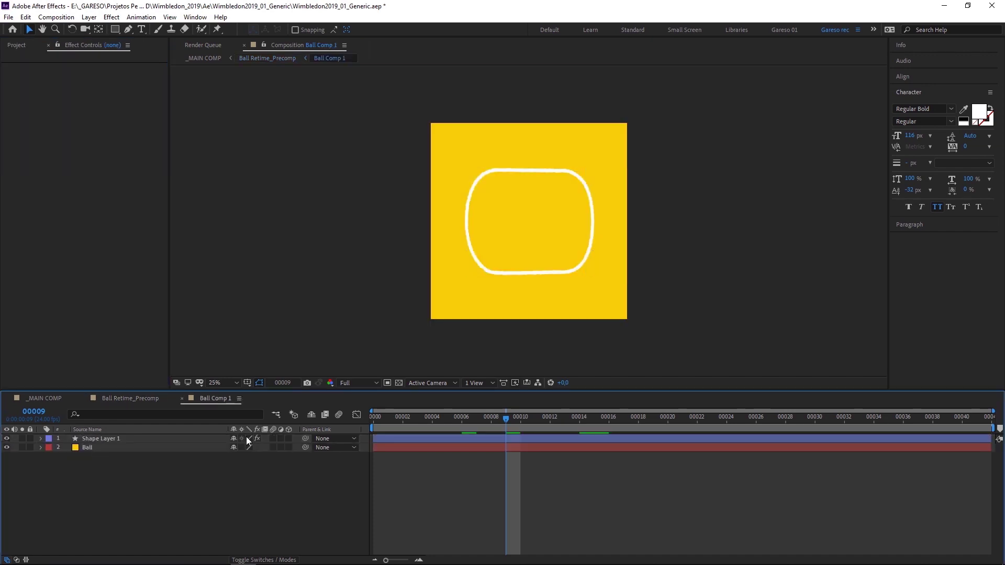
pyautogui.click(520, 232)
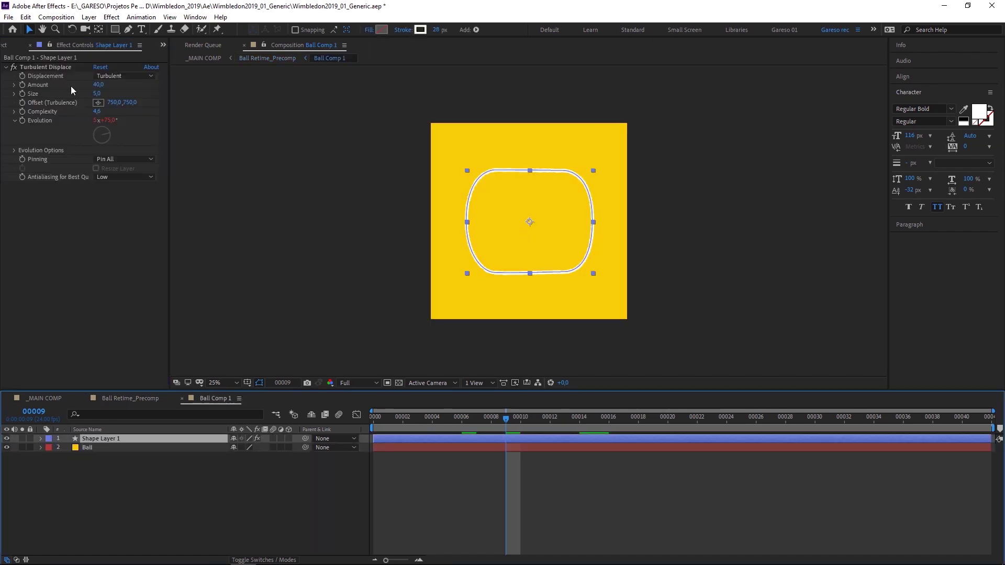
pyautogui.press('.')
pyautogui.press('.')
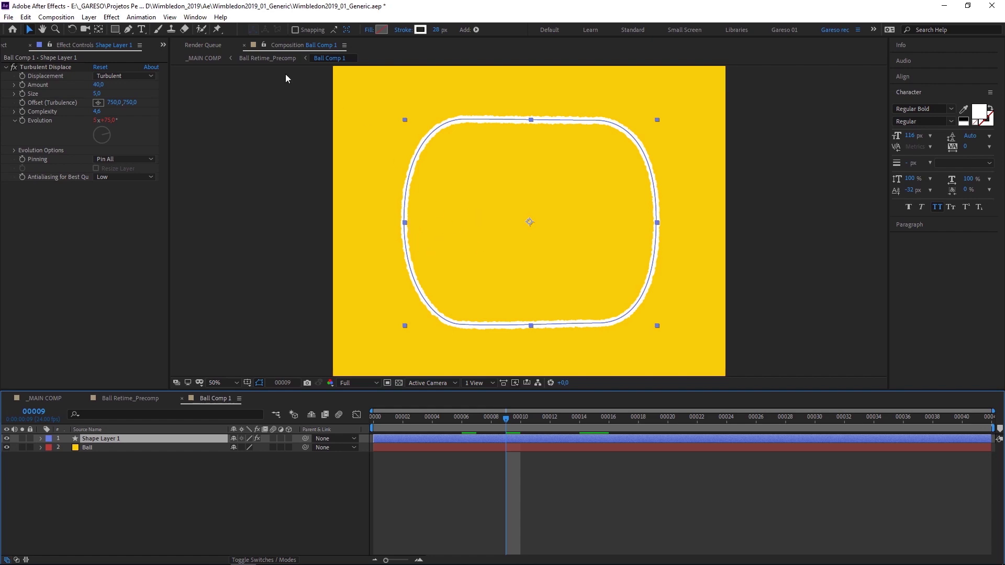
# - Open a second Ball Comp 1 viewer and show Ball Retime_Precomp in the left view
pyautogui.rightClick(294, 44)
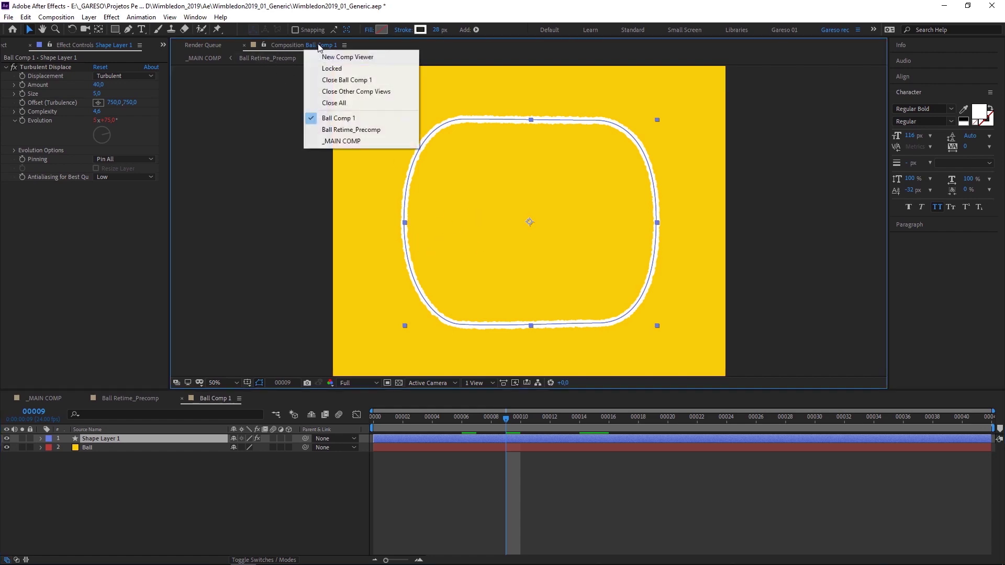
pyautogui.click(353, 55)
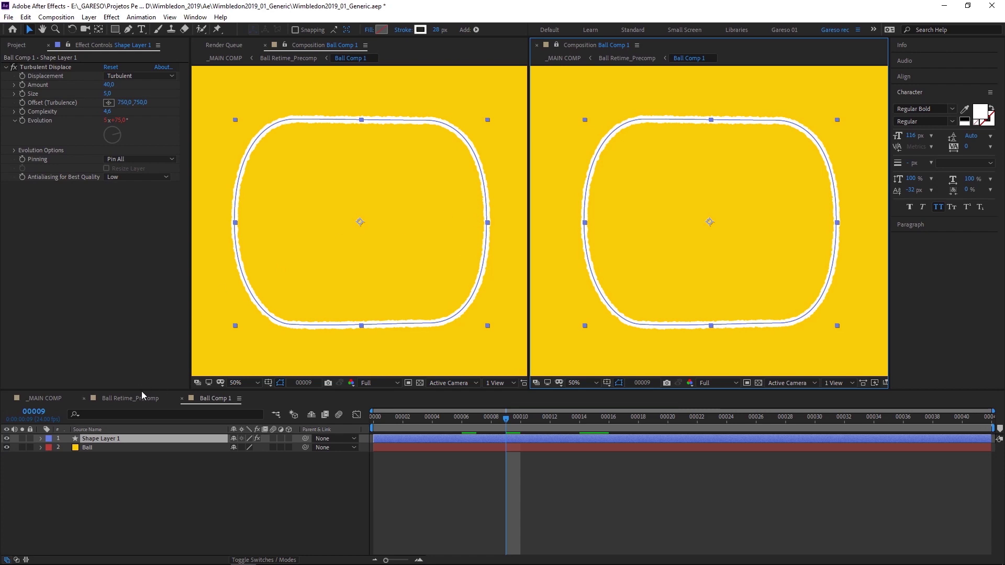
pyautogui.click(141, 398)
pyautogui.press('g')
# - Turn CC Sphere back on and close the extra Ball Comp 1 viewer
pyautogui.click(14, 67)
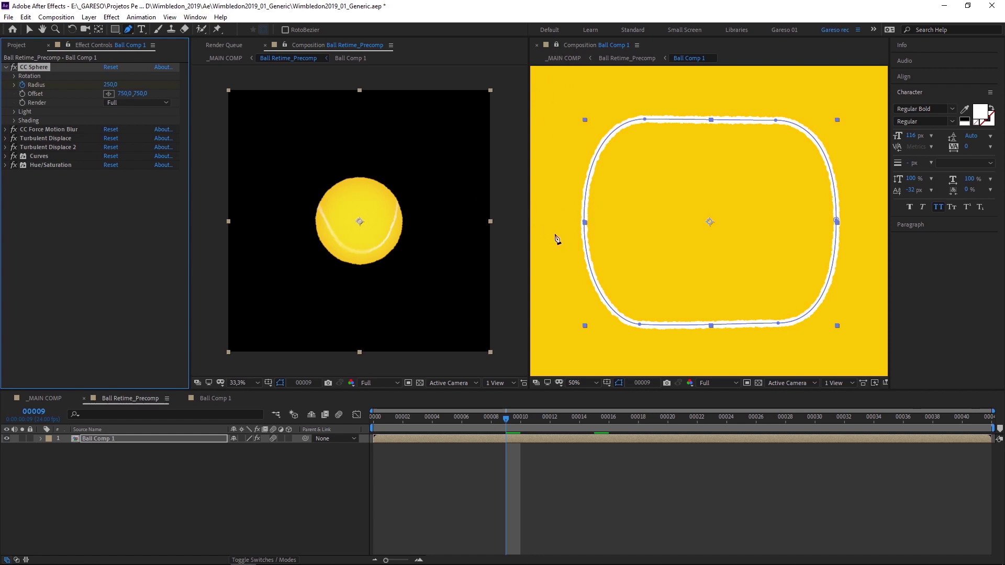
pyautogui.press('v')
pyautogui.click(618, 208)
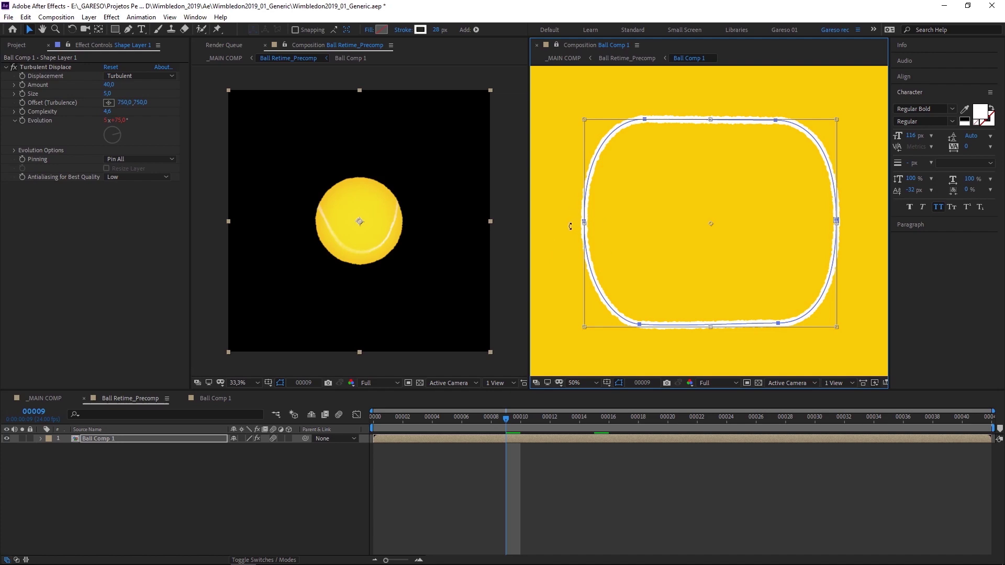
pyautogui.hotkey('ctrl', 'w')
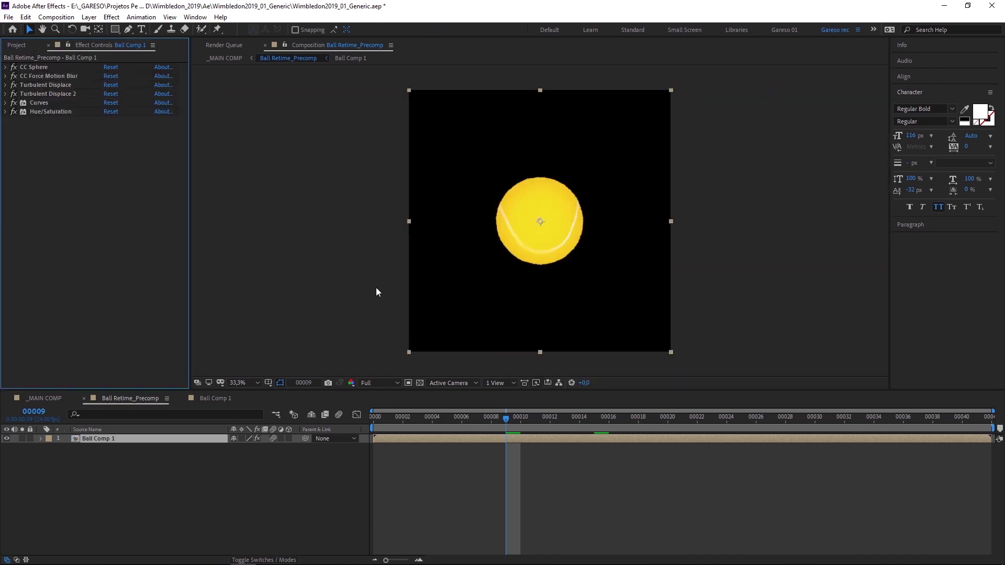
# - Reveal Ball Comp 1's CC Sphere rotation keyframes and check the spin at frames 00020 and 00022
pyautogui.press('u')
pyautogui.press('y')
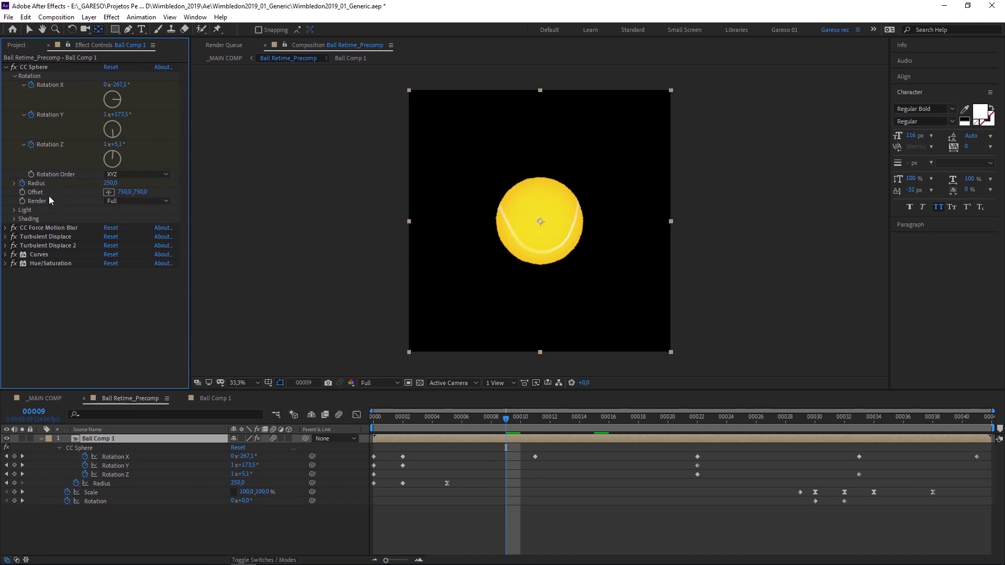
pyautogui.moveTo(385, 417); pyautogui.dragTo(667, 419)
pyautogui.click(665, 529)
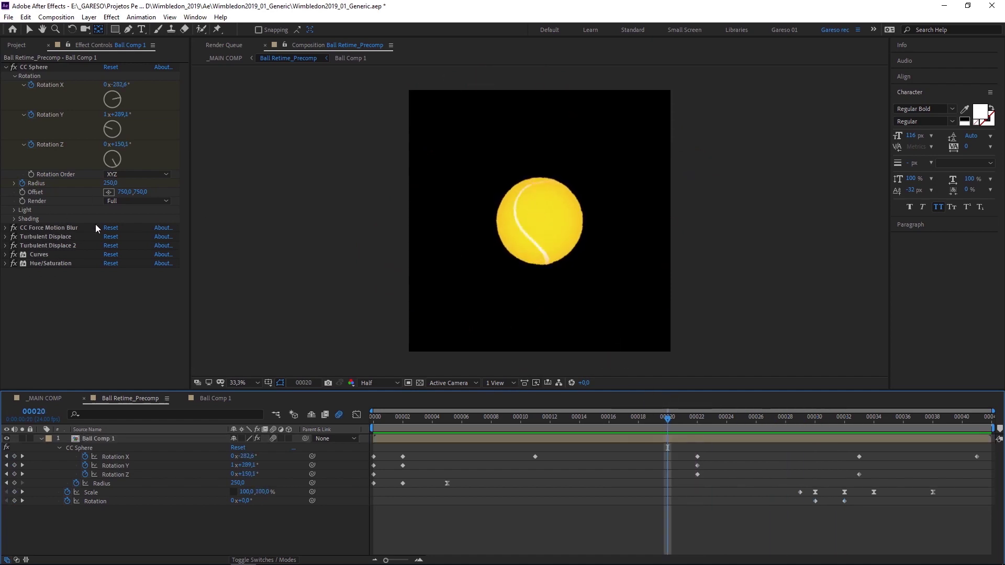
pyautogui.press('k')
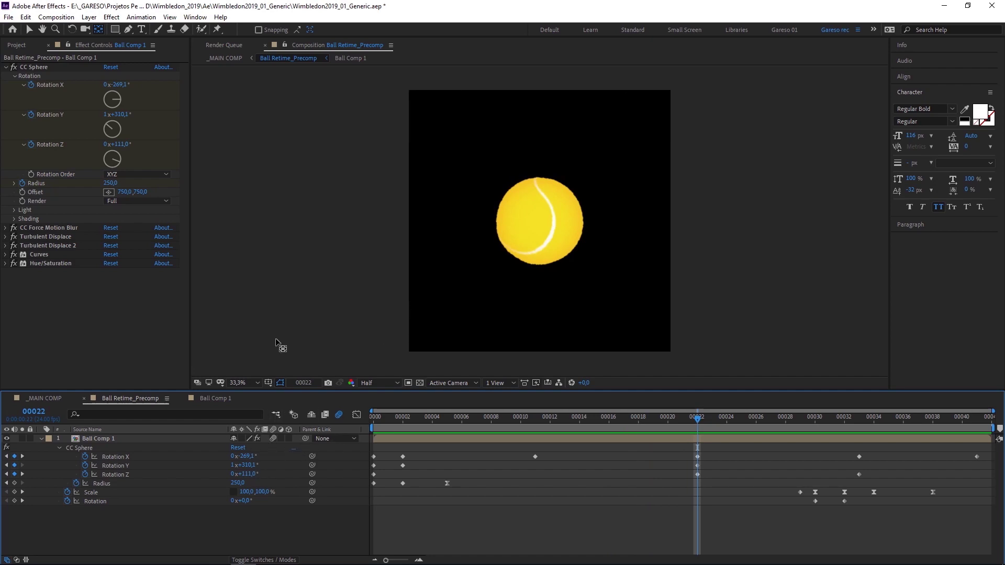
# - Compare the ball with Turbulent Displace 2 off and on, then switch on Curves to brighten it
pyautogui.click(390, 447)
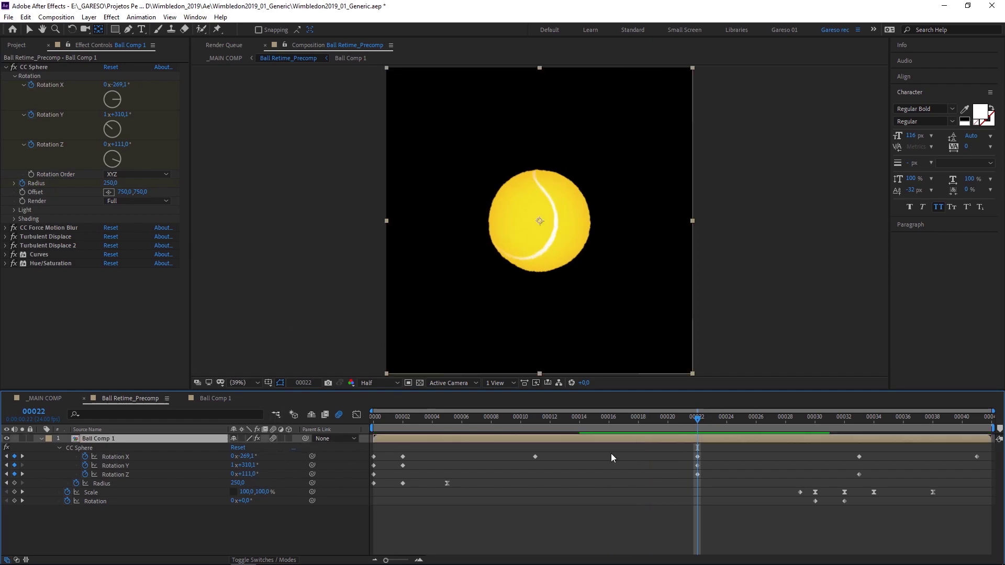
pyautogui.click(4, 237)
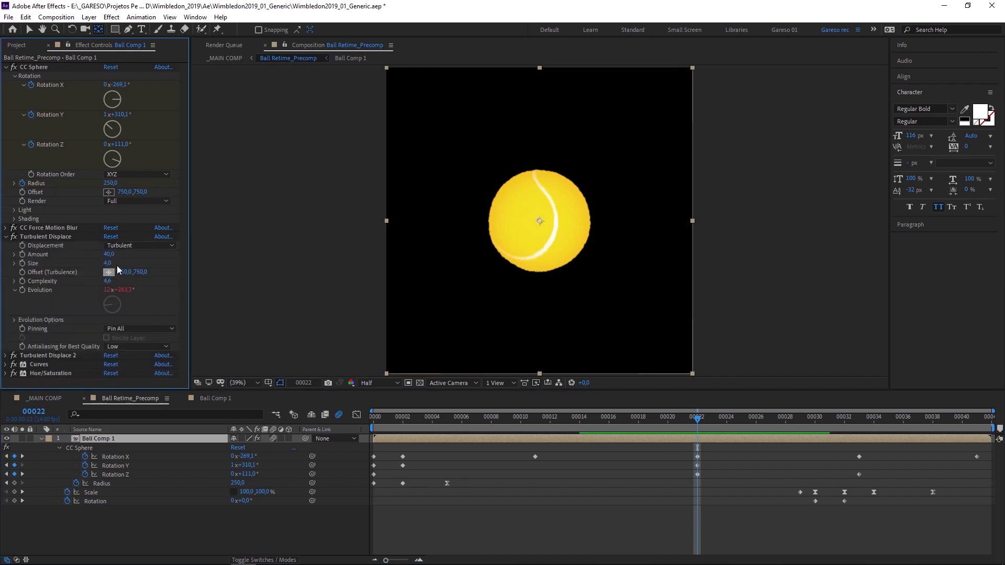
pyautogui.click(7, 239)
pyautogui.click(5, 246)
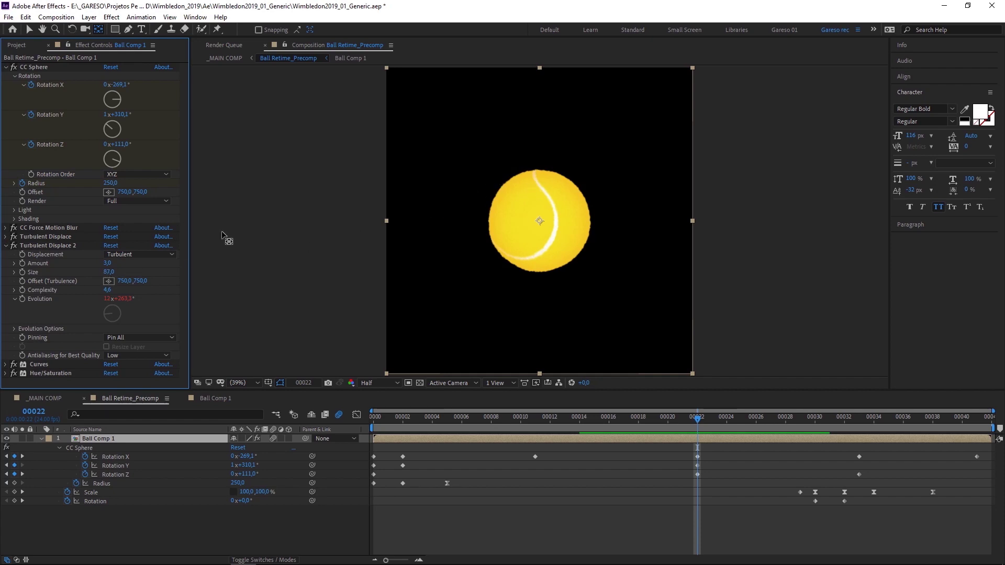
pyautogui.click(14, 246)
pyautogui.click(14, 246)
pyautogui.click(5, 246)
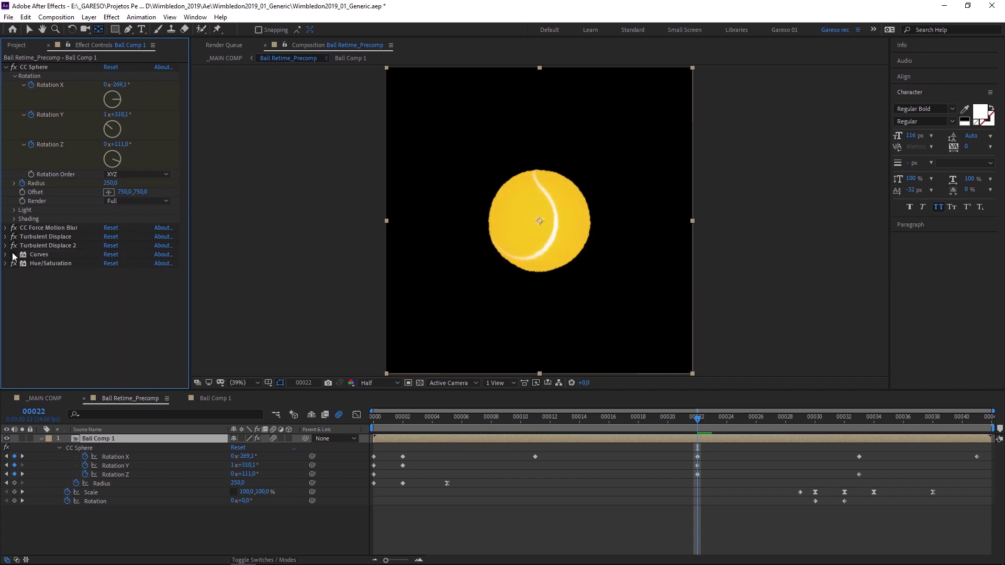
pyautogui.click(14, 255)
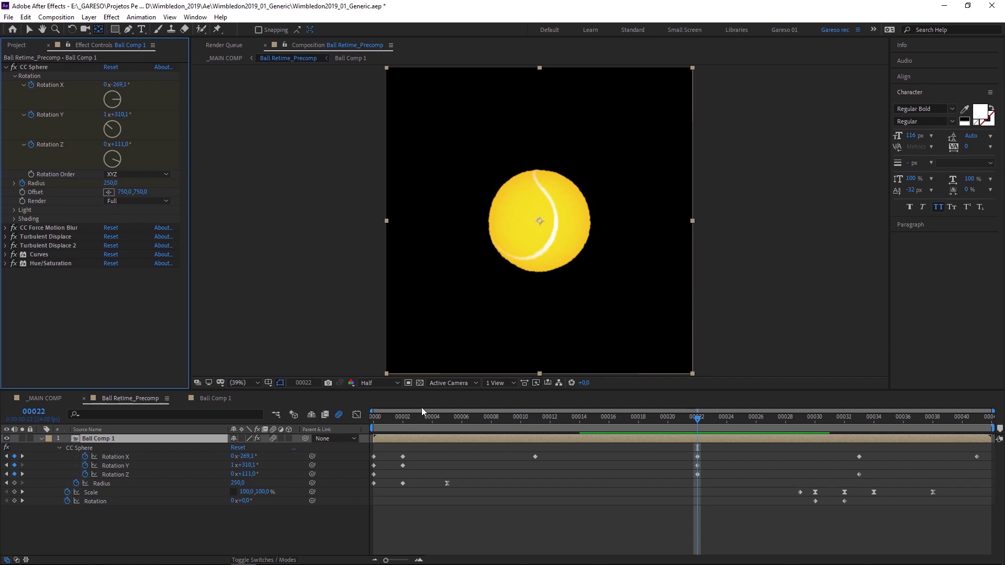
# - In _MAIN COMP, reveal the Stands layer's Path keyframes and preview up to frame 00010
pyautogui.click(55, 398)
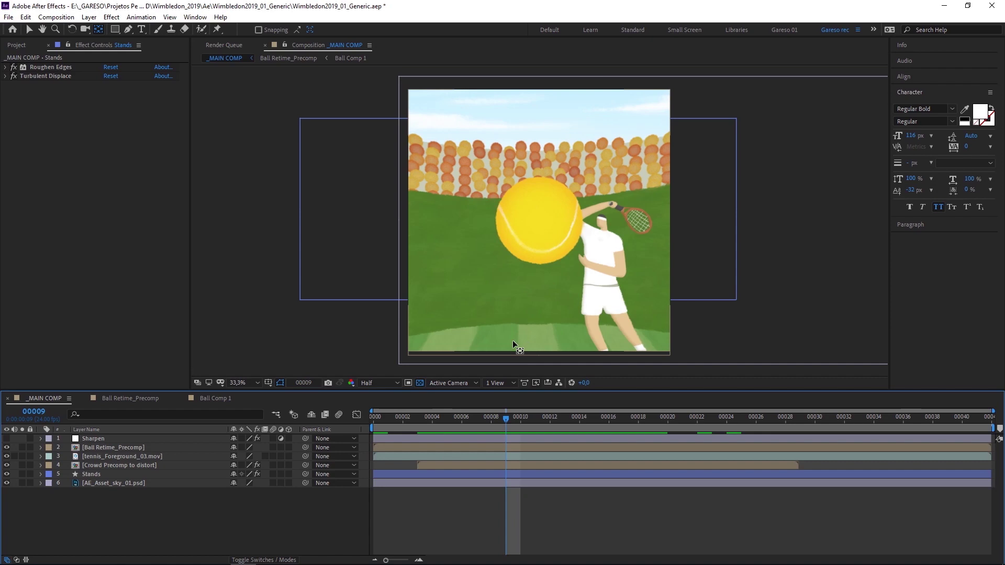
pyautogui.click(108, 475)
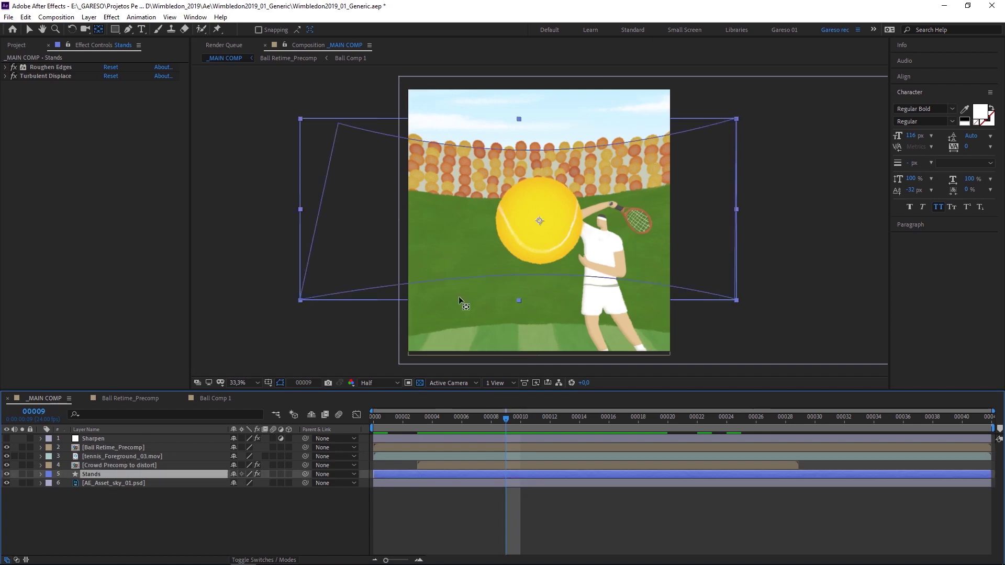
pyautogui.press('u')
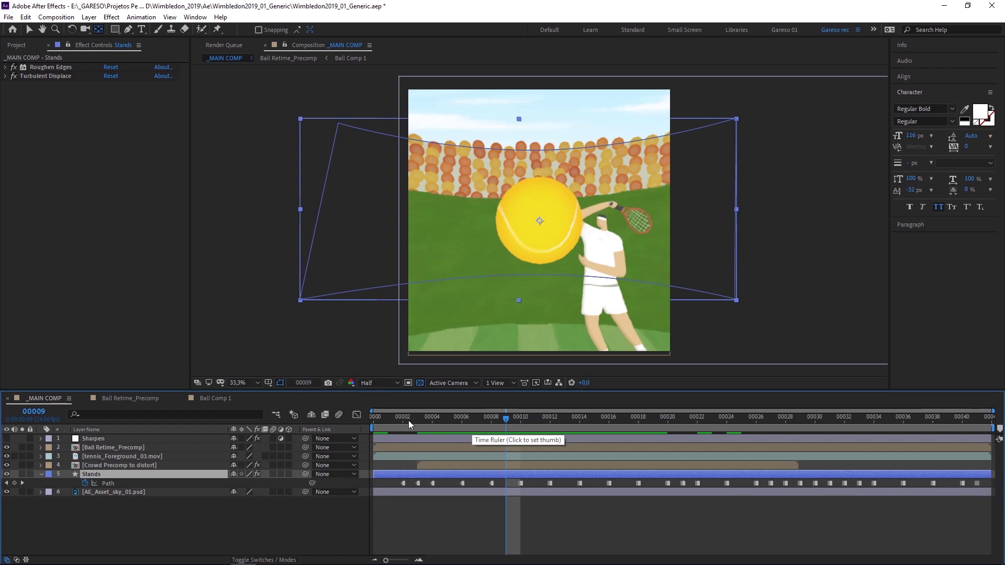
pyautogui.moveTo(409, 420); pyautogui.dragTo(521, 395)
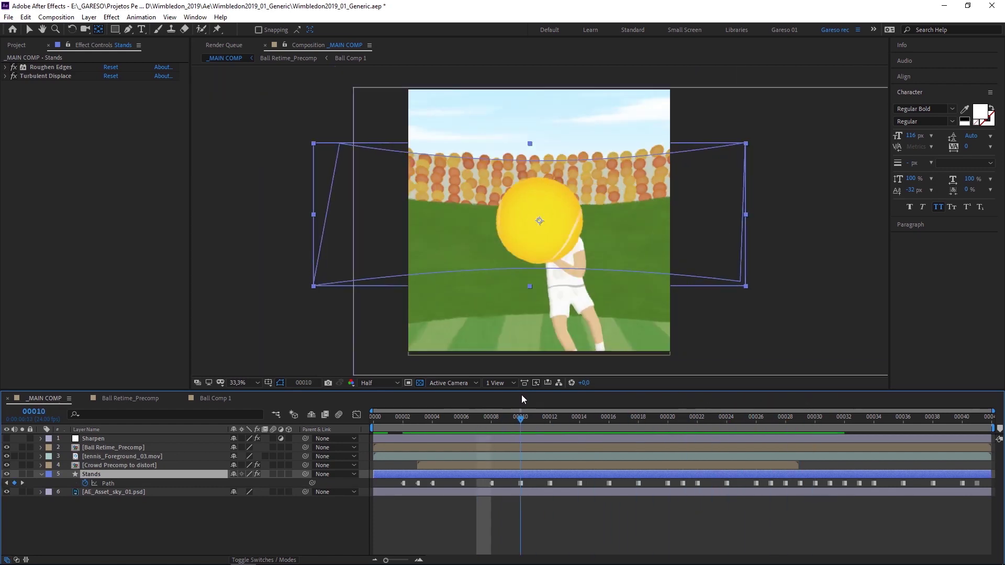
# - Open Crowd Precomp to distort, then the nested Crowd comp, and select the Crowd layer
pyautogui.doubleClick(120, 463)
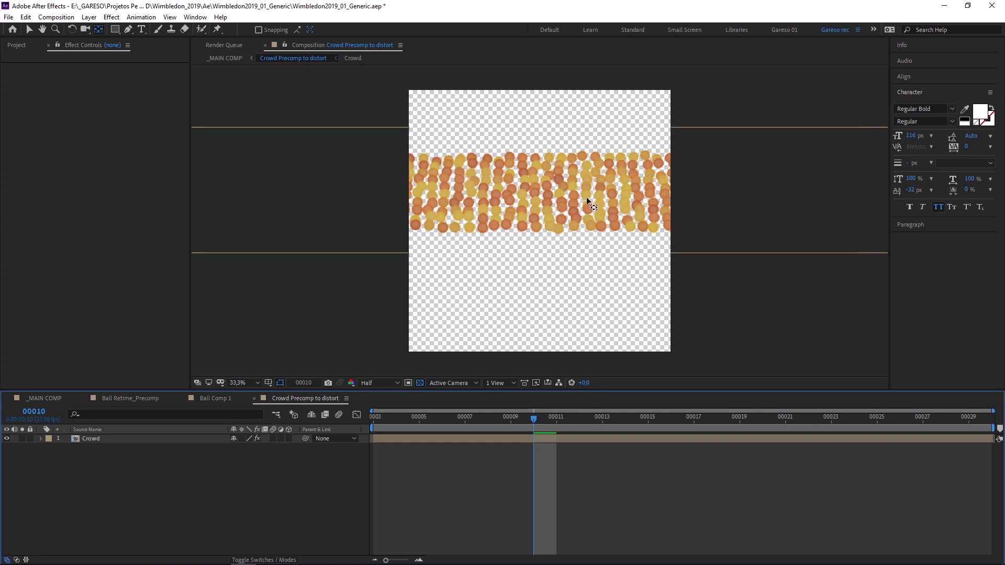
pyautogui.click(469, 284)
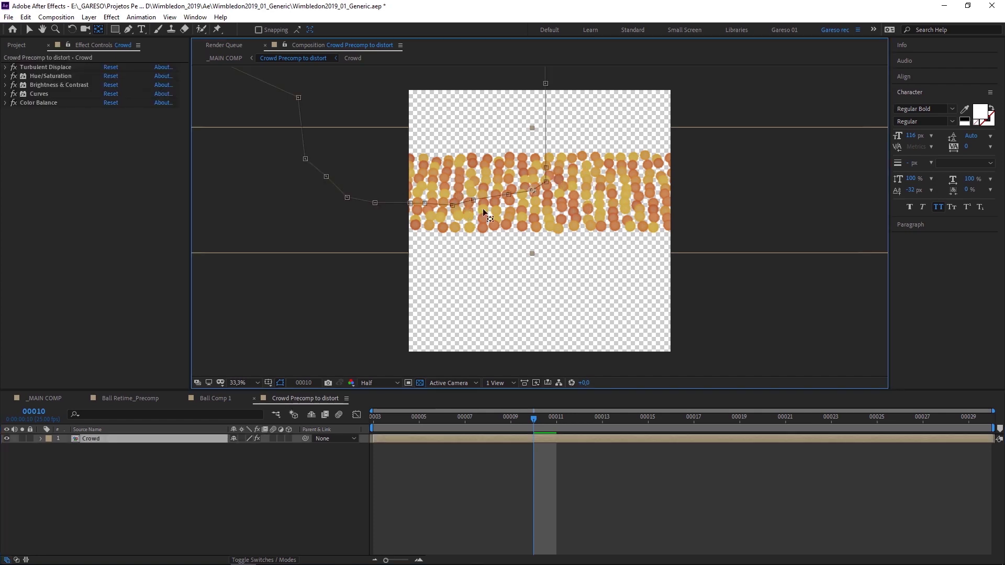
pyautogui.doubleClick(108, 439)
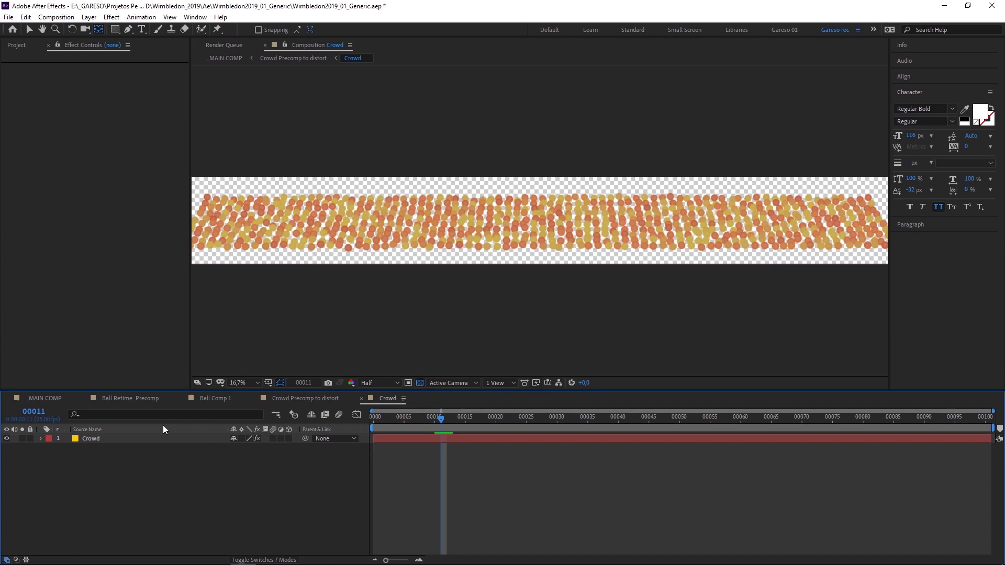
pyautogui.click(125, 439)
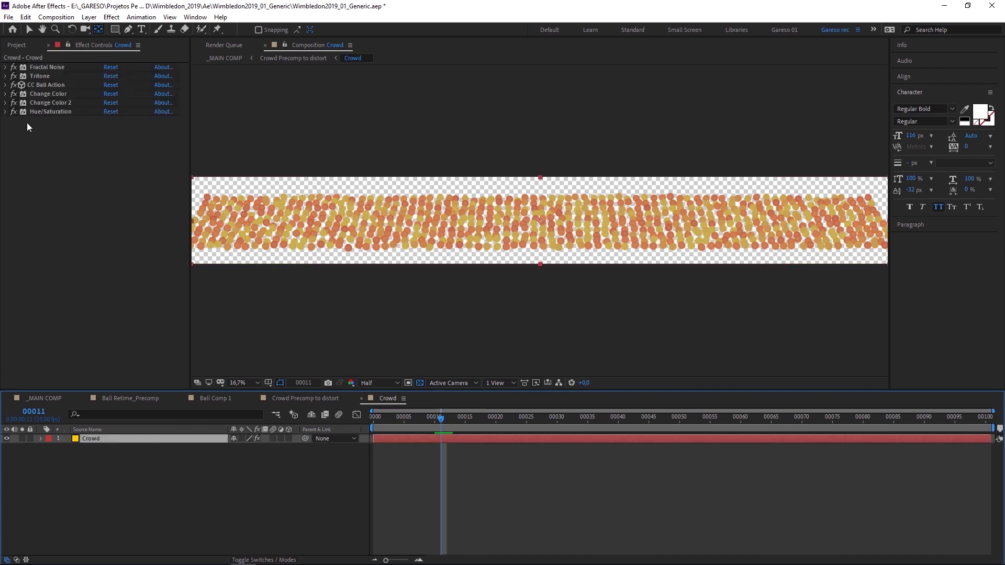
# - Turn off the effects after Fractal Noise, then re-enable Tritone and CC Ball Action
pyautogui.click(5, 67)
pyautogui.moveTo(13, 212); pyautogui.dragTo(13, 248)
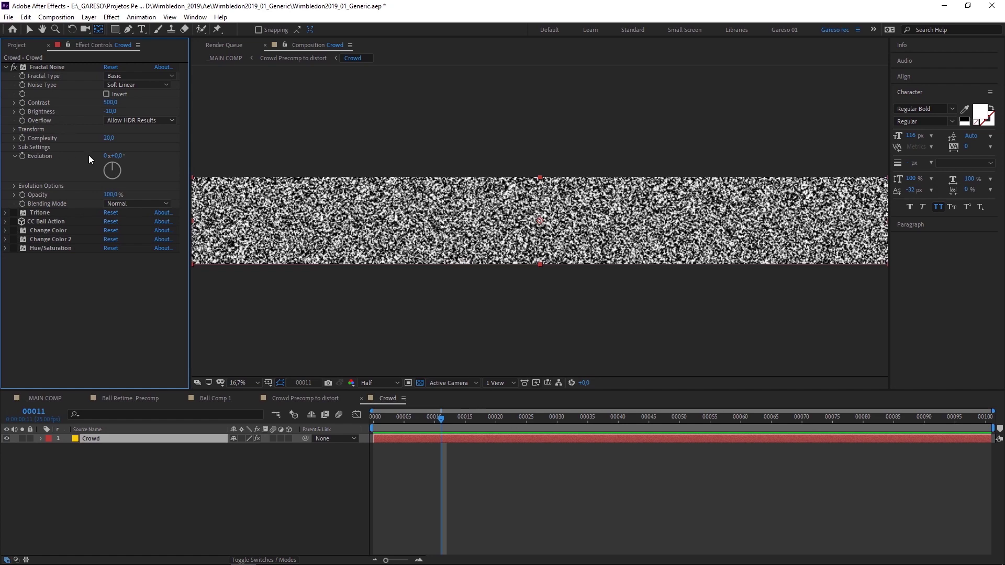
pyautogui.click(14, 213)
pyautogui.click(5, 213)
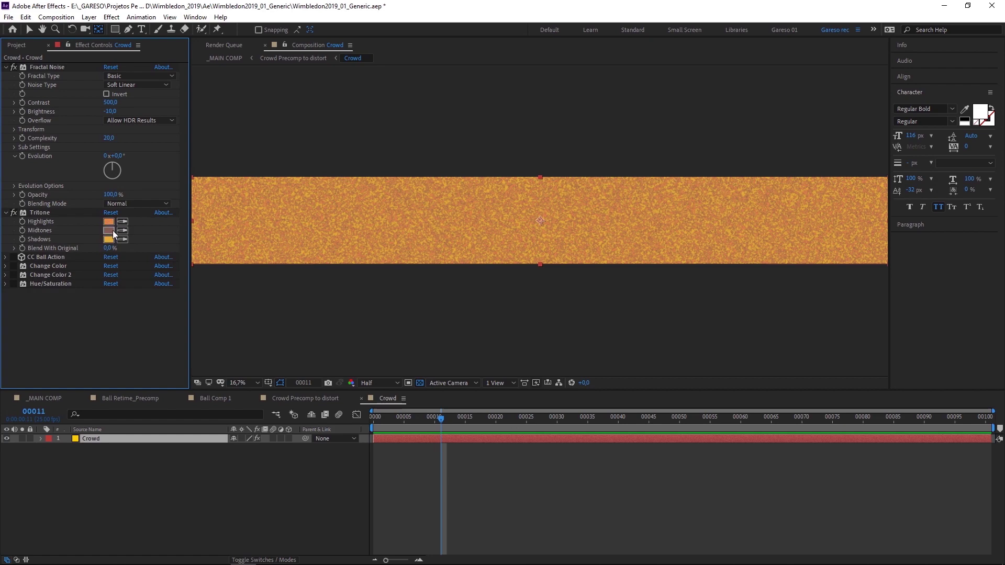
pyautogui.click(13, 257)
pyautogui.click(5, 257)
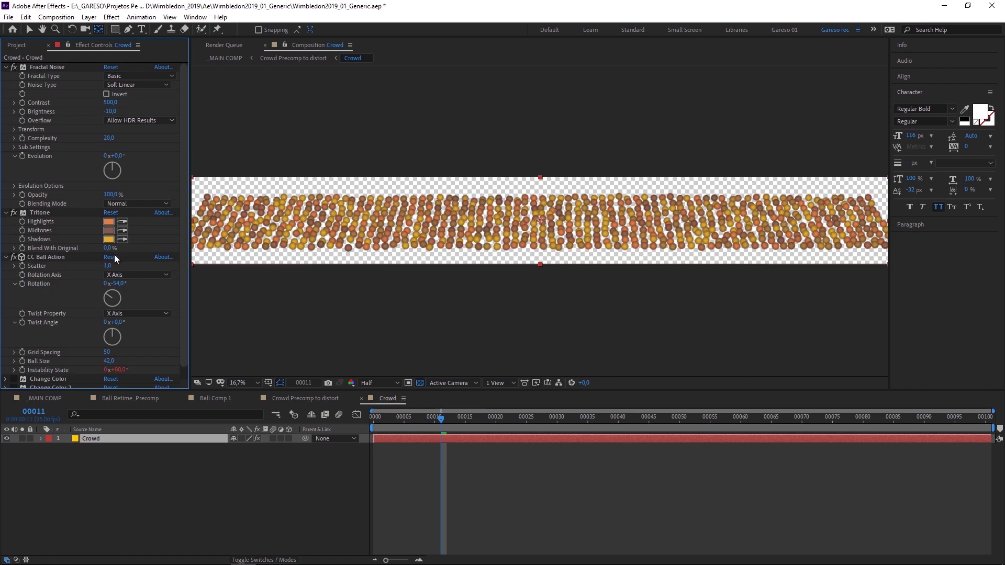
# - Set CC Ball Action Rotation to 0, then to -54 degrees to tilt the crowd dots
pyautogui.click(118, 284)
pyautogui.write('0')
pyautogui.press('Return')
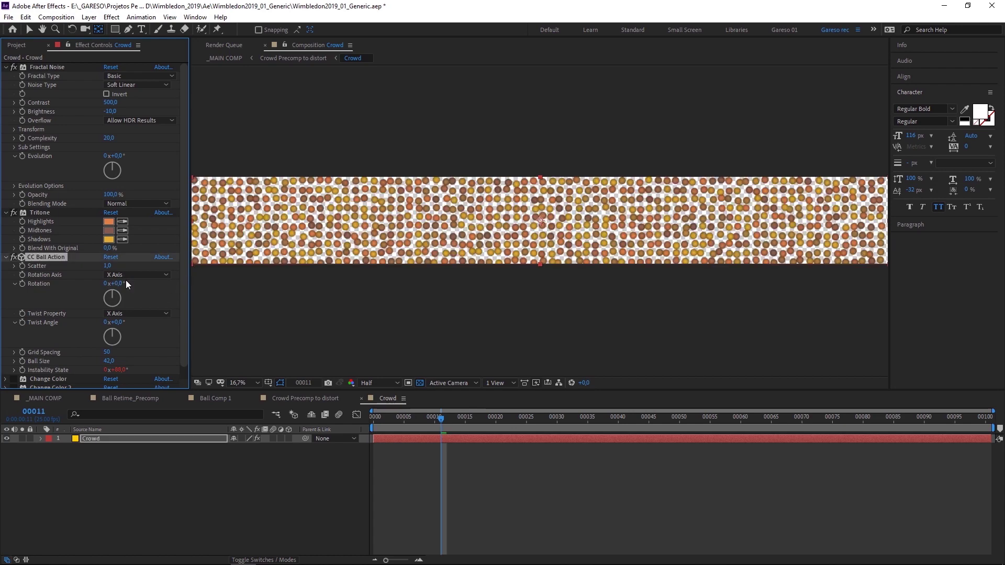
pyautogui.moveTo(116, 284); pyautogui.dragTo(120, 283)
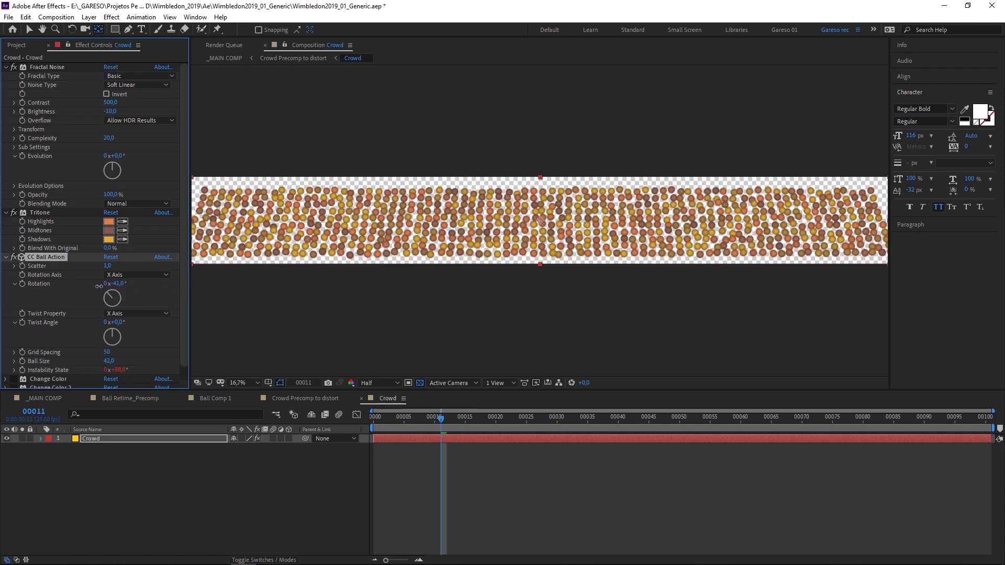
pyautogui.click(120, 282)
pyautogui.write('-54')
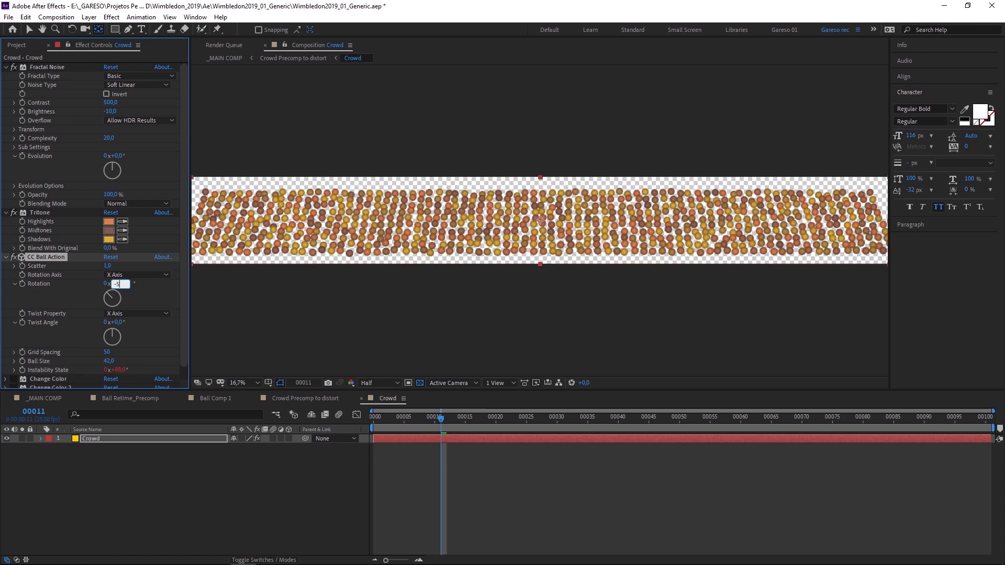
pyautogui.press('Return')
# - Collapse CC Ball Action and compare crowd colours with Hue/Saturation off and on
pyautogui.click(5, 257)
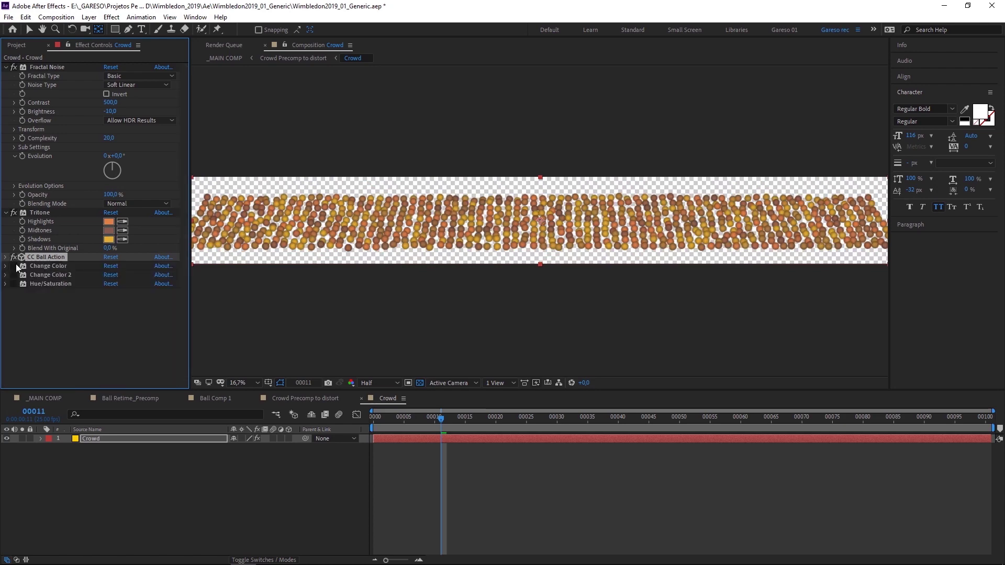
pyautogui.click(14, 266)
pyautogui.click(15, 283)
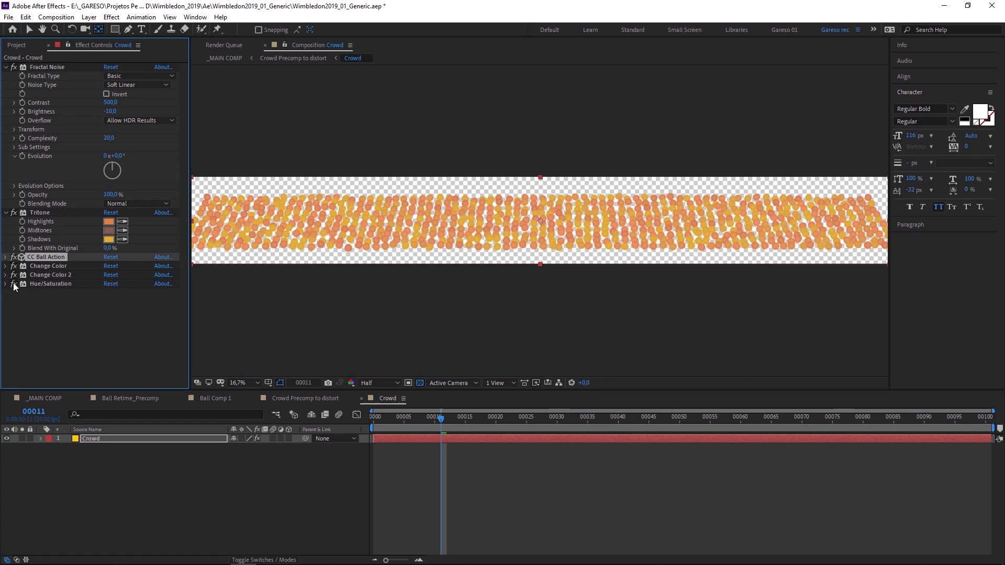
pyautogui.click(11, 256)
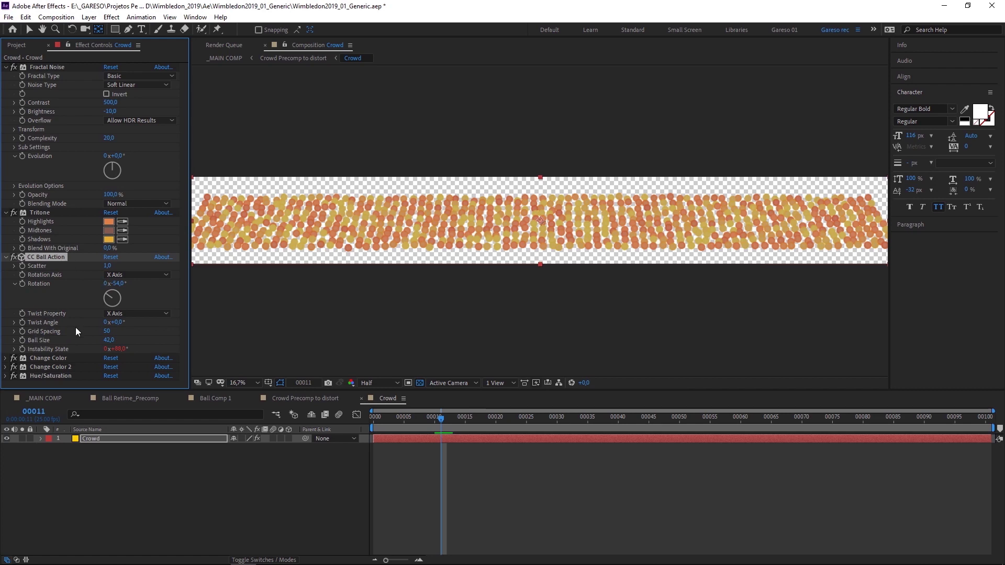
pyautogui.click(14, 284)
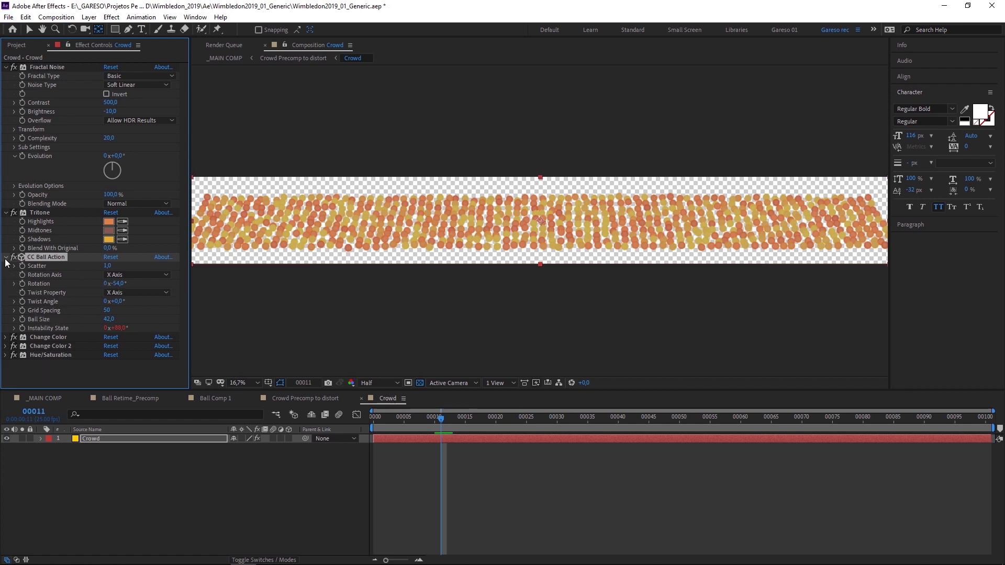
pyautogui.click(6, 257)
pyautogui.click(220, 345)
# - Go up to Crowd Precomp to distort, select its Turbulent Displace effect, and preview the early frames
pyautogui.hotkey('shift', ',')
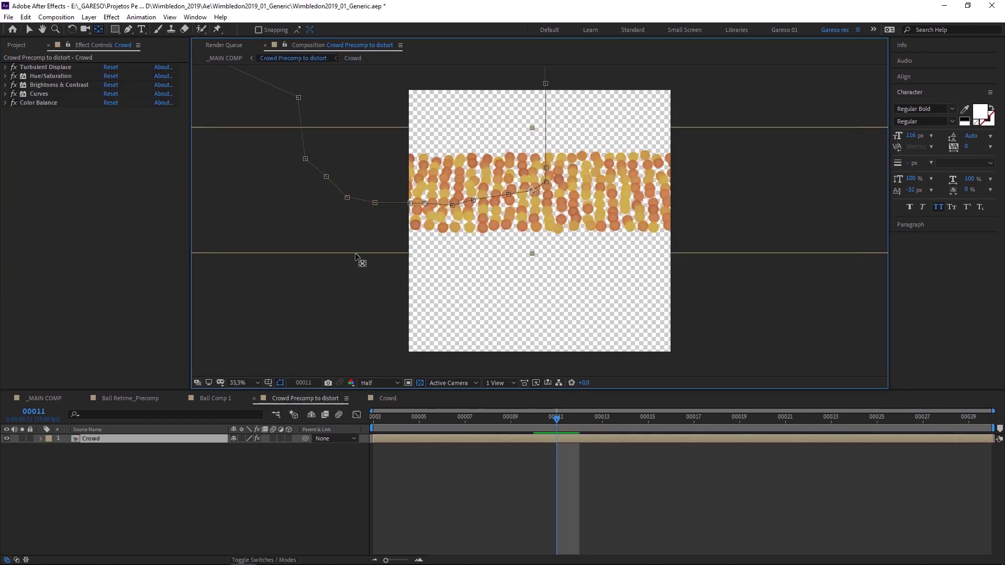
pyautogui.click(39, 58)
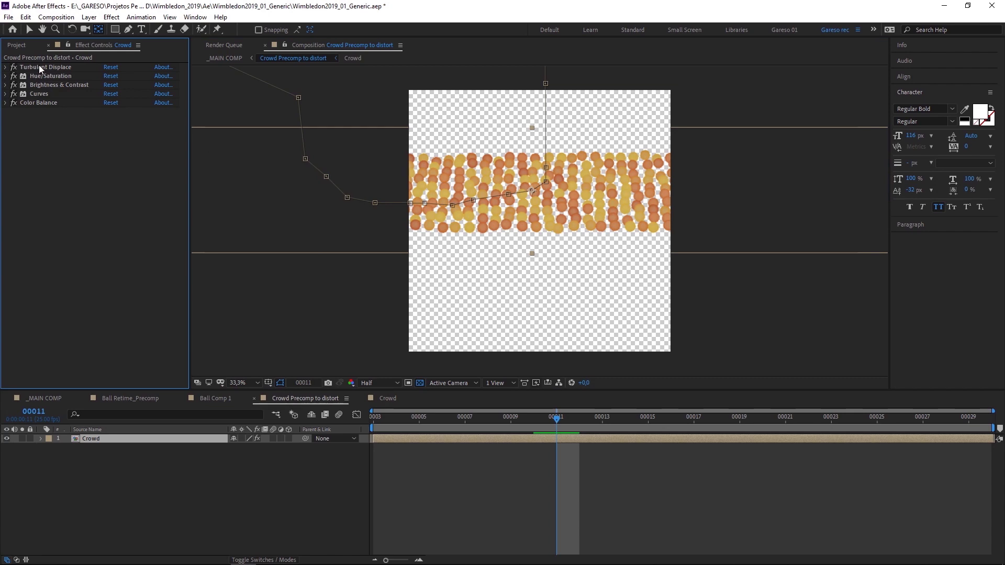
pyautogui.click(39, 65)
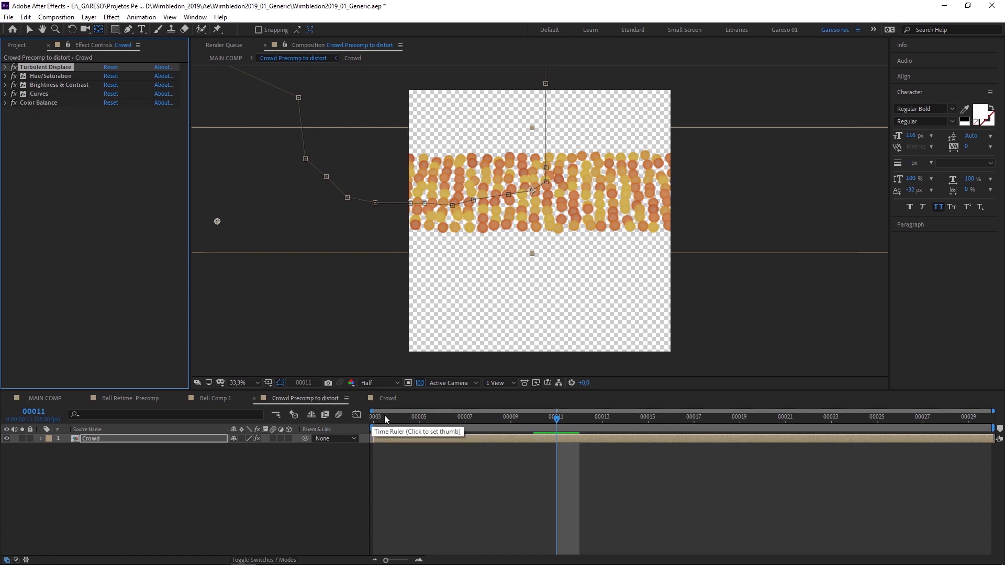
pyautogui.click(374, 416)
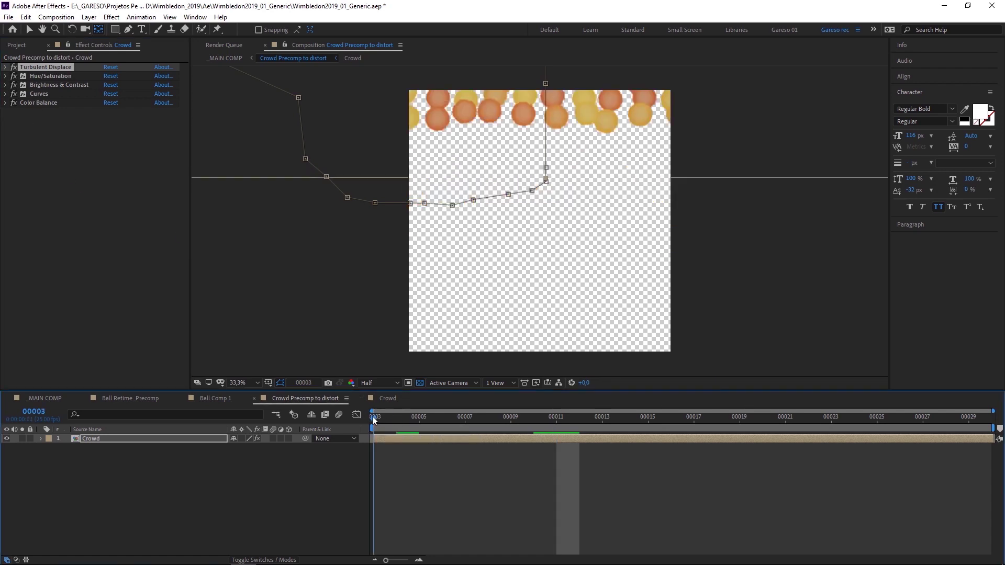
pyautogui.moveTo(373, 417); pyautogui.dragTo(533, 416)
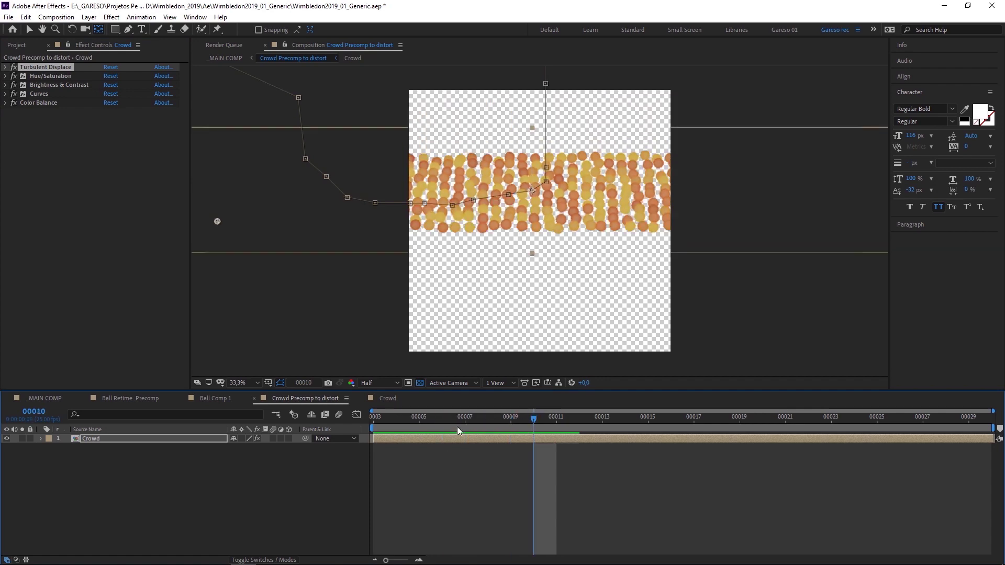
# - Reveal the crowd layer's position and scale keyframes, preview later frames, and return to _MAIN COMP
pyautogui.press('u')
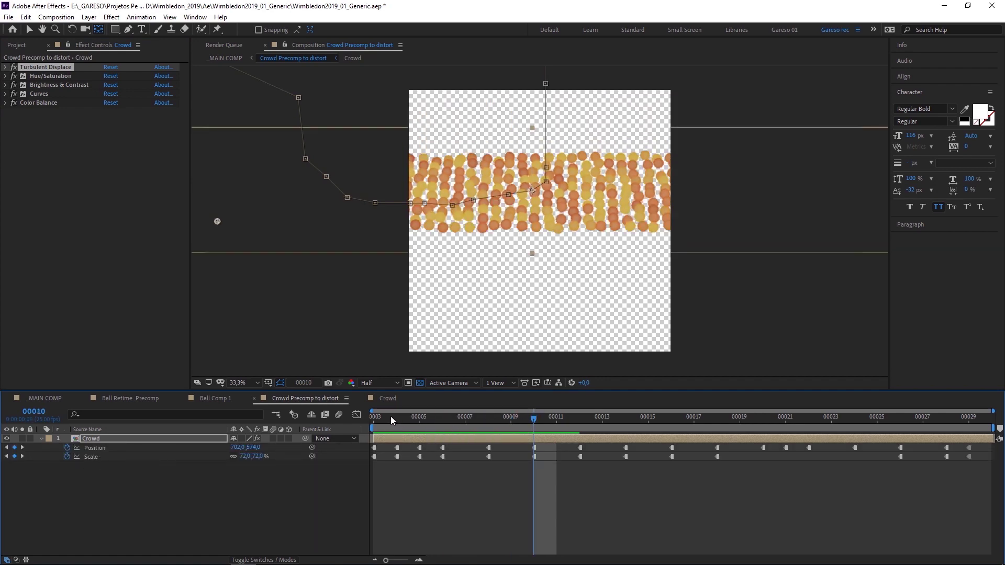
pyautogui.moveTo(391, 421); pyautogui.dragTo(488, 418)
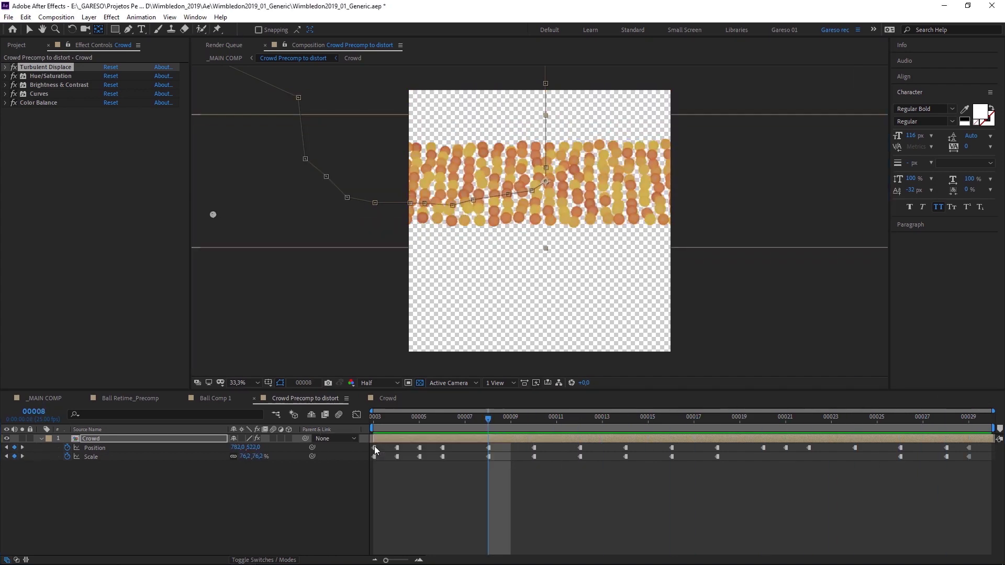
pyautogui.hotkey('shift', 'Escape')
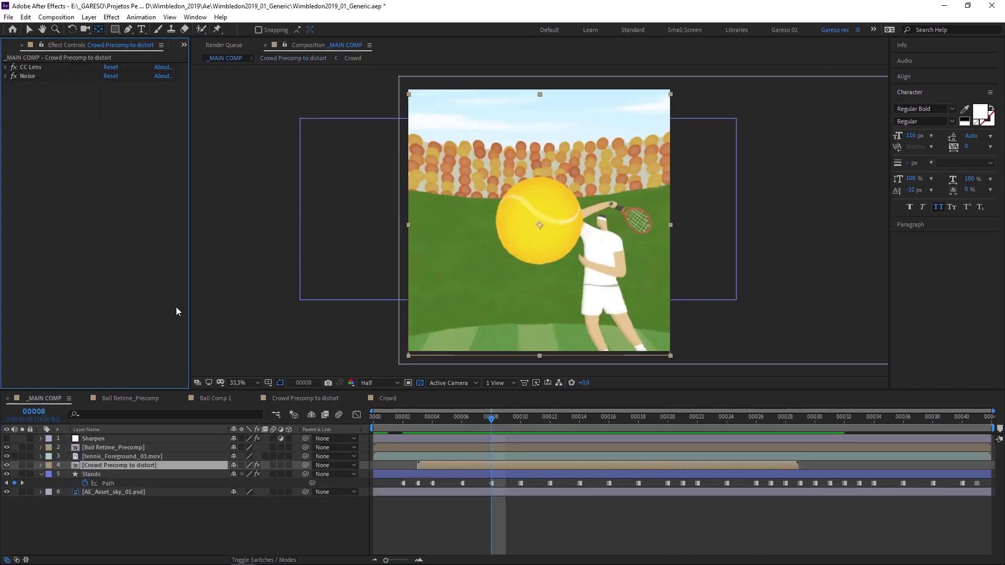
pyautogui.click(33, 67)
pyautogui.click(14, 68)
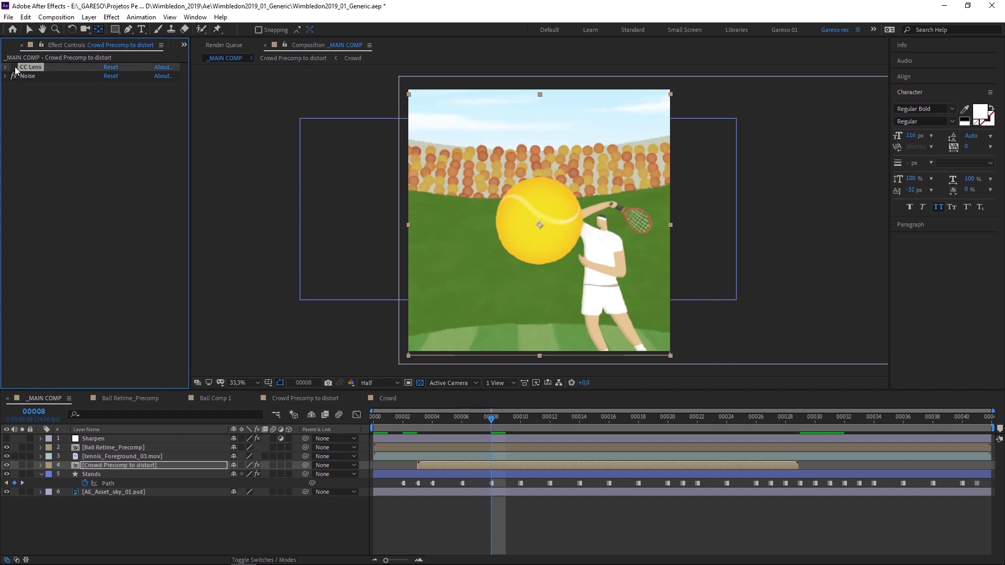
pyautogui.click(15, 67)
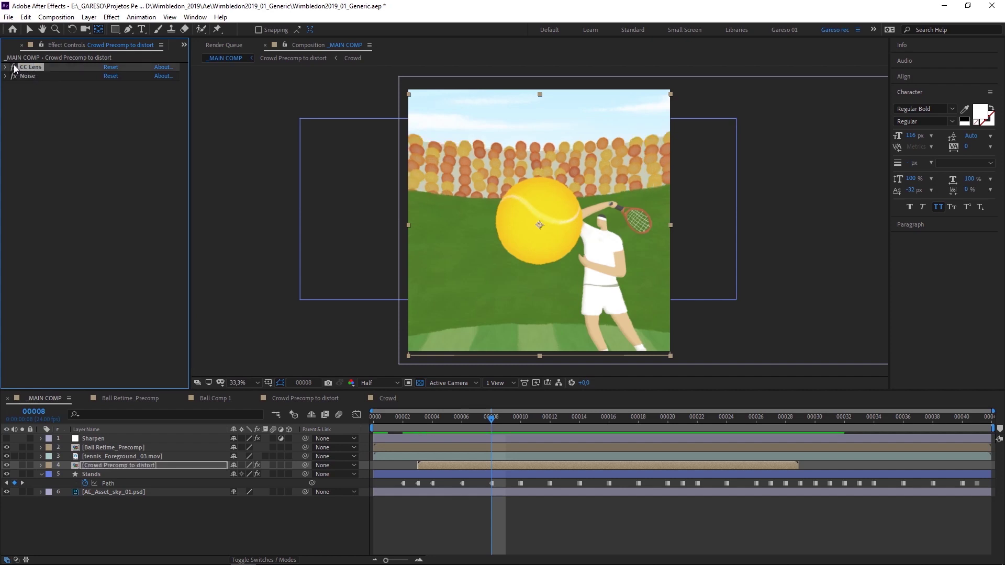
pyautogui.click(14, 67)
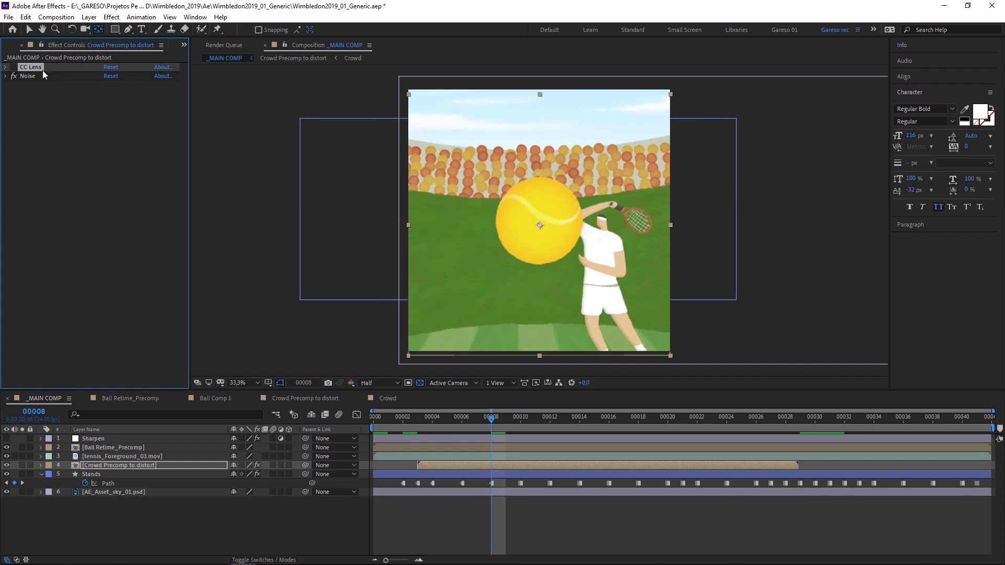
pyautogui.click(14, 67)
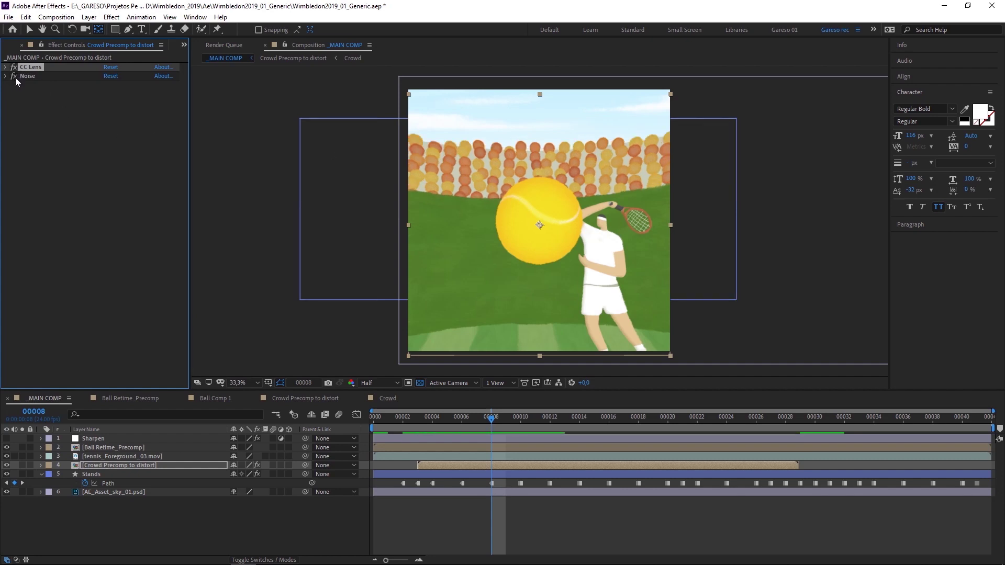
# - Open the AE_Asset_sky_01.psd layer at frame 00022 in its own zoomed-out Layer viewer
pyautogui.click(129, 492)
pyautogui.press(',')
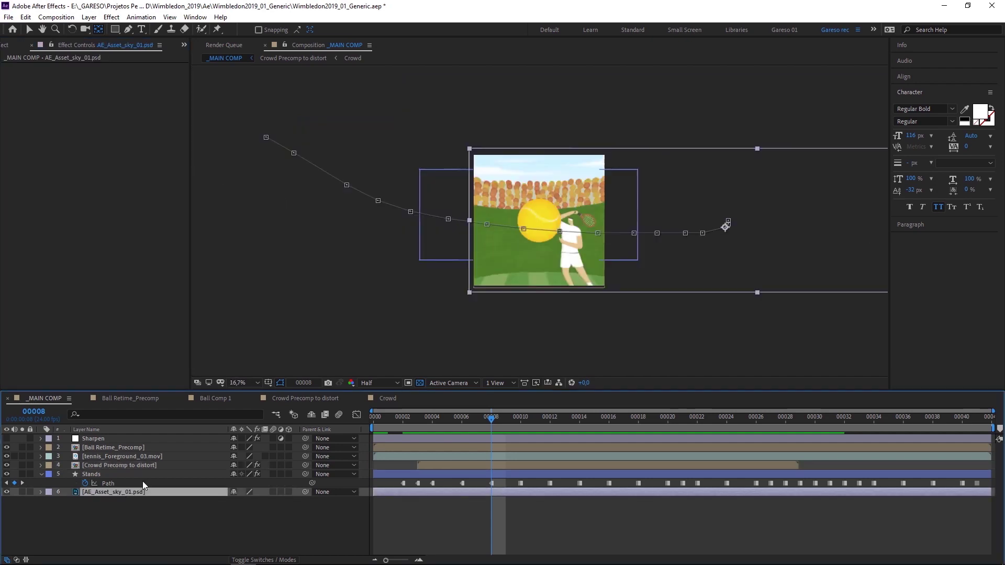
pyautogui.moveTo(610, 417); pyautogui.dragTo(697, 416)
pyautogui.doubleClick(92, 493)
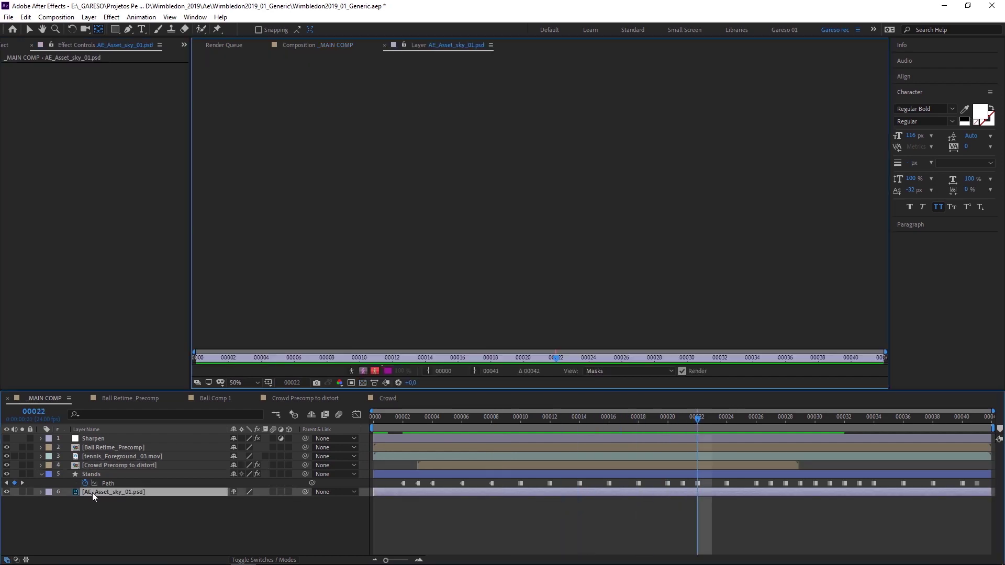
pyautogui.press(',')
pyautogui.press(',')
pyautogui.press(',')
pyautogui.press(',')
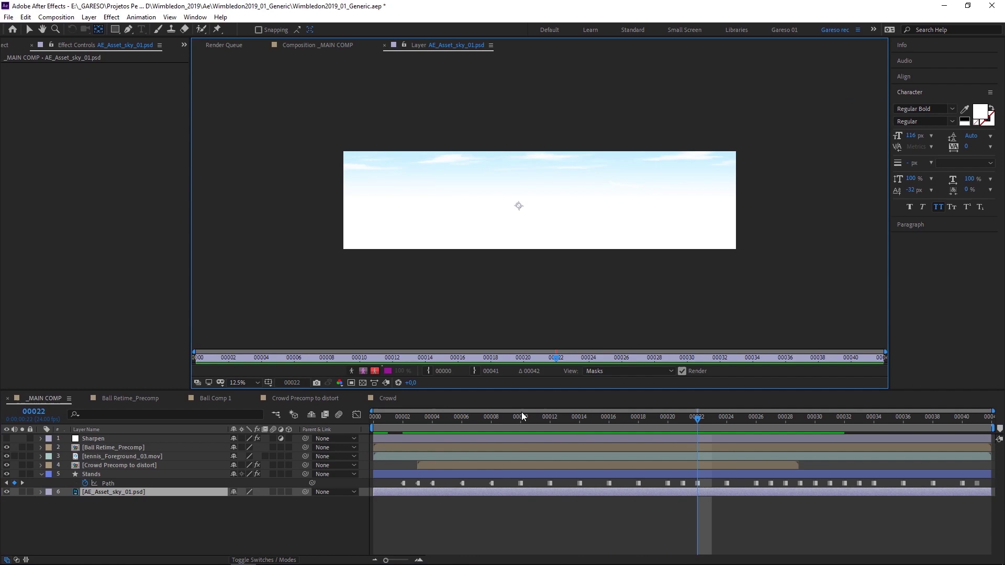
# - Return to _MAIN COMP through the flowchart and preview frames 00002 to 00020
pyautogui.press('Tab')
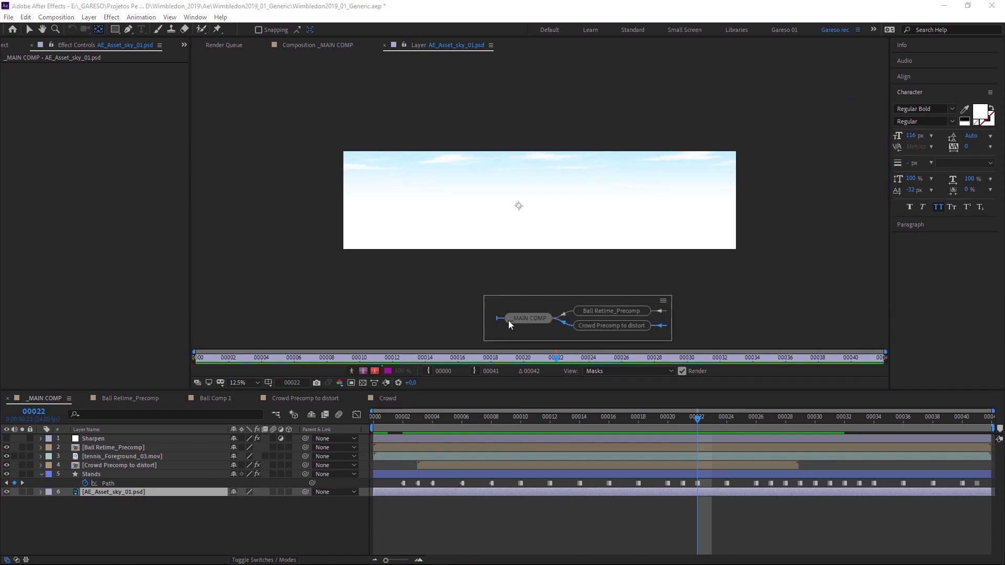
pyautogui.click(508, 320)
pyautogui.click(402, 414)
pyautogui.moveTo(402, 415); pyautogui.dragTo(809, 378)
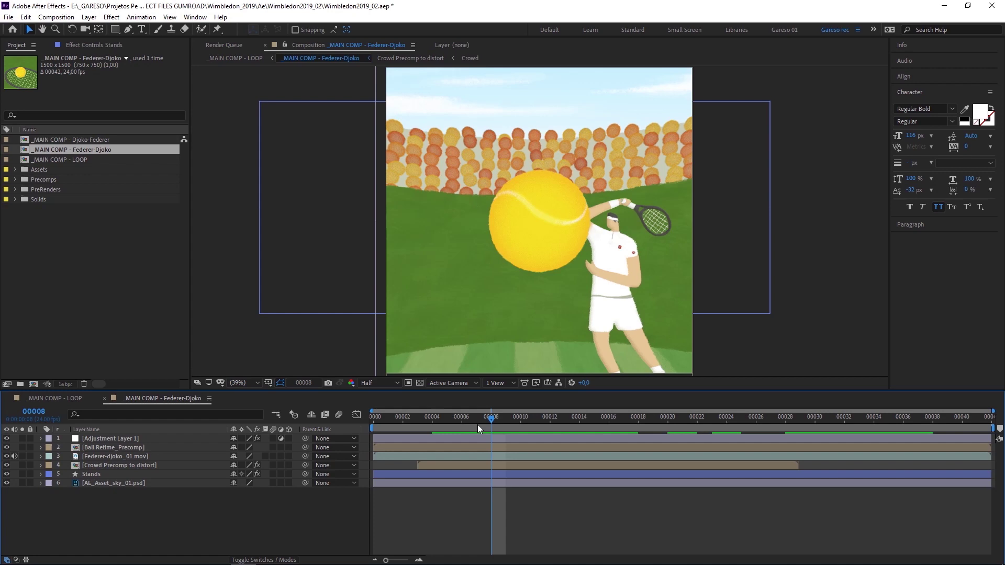
# - Scrub the Federer-Djoko main comp from frame 00008 to 00033 to preview the animation
pyautogui.moveTo(492, 423)
pyautogui.mouseDown()
pyautogui.moveTo(461, 417)
pyautogui.moveTo(491, 419)
pyautogui.mouseUp()
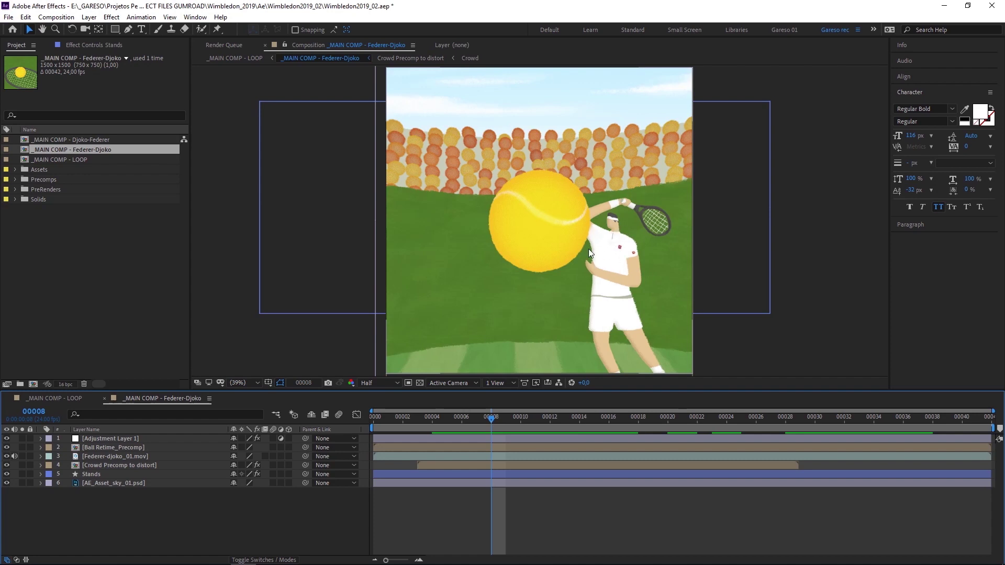
pyautogui.moveTo(492, 423)
pyautogui.mouseDown()
pyautogui.moveTo(486, 417)
pyautogui.moveTo(637, 413)
pyautogui.moveTo(900, 420)
pyautogui.moveTo(464, 424)
pyautogui.moveTo(616, 419)
pyautogui.moveTo(518, 413)
pyautogui.moveTo(485, 457)
pyautogui.moveTo(461, 421)
pyautogui.moveTo(550, 421)
pyautogui.moveTo(491, 421)
pyautogui.mouseUp()
# - Open the Djoko-Federer comp and preview it to frame 00035, then compare with the Federer-Djoko comp
pyautogui.doubleClick(89, 139)
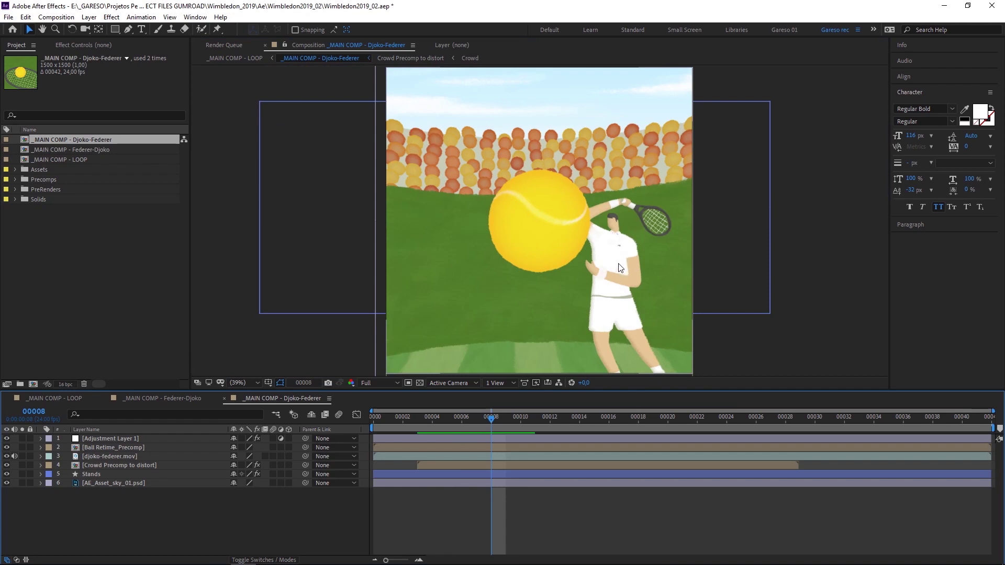
pyautogui.moveTo(480, 417); pyautogui.dragTo(893, 396)
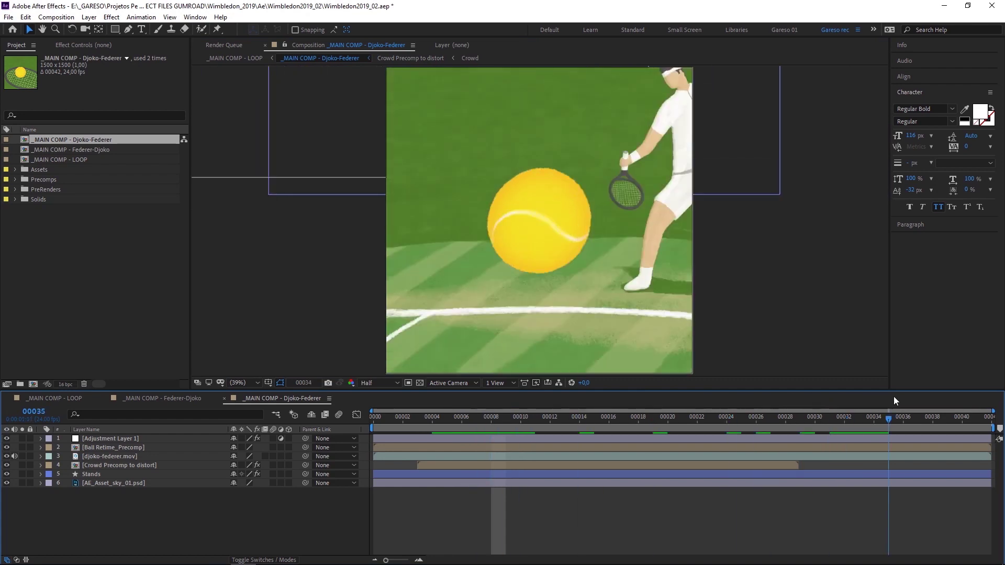
pyautogui.click(165, 399)
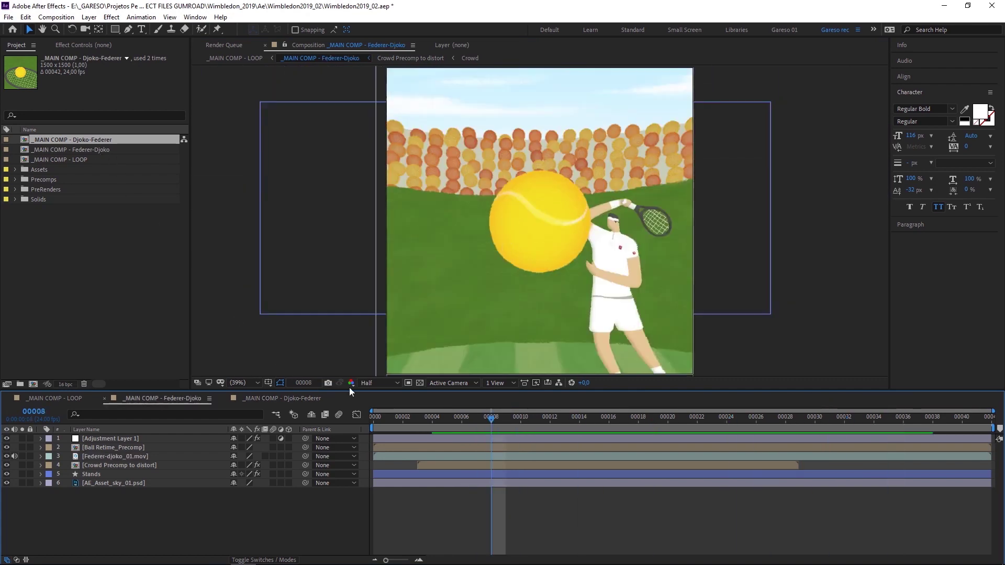
pyautogui.moveTo(457, 417); pyautogui.dragTo(879, 390)
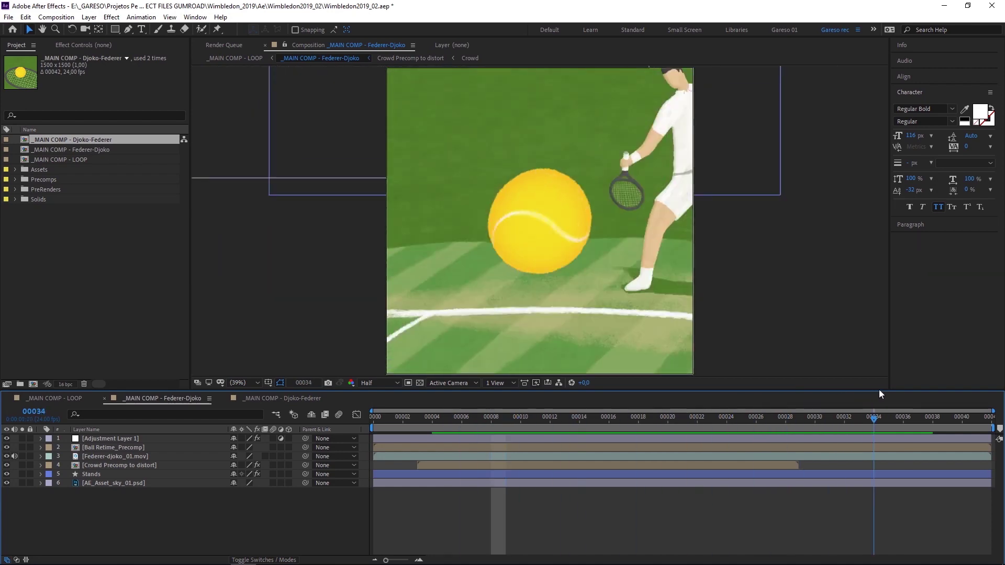